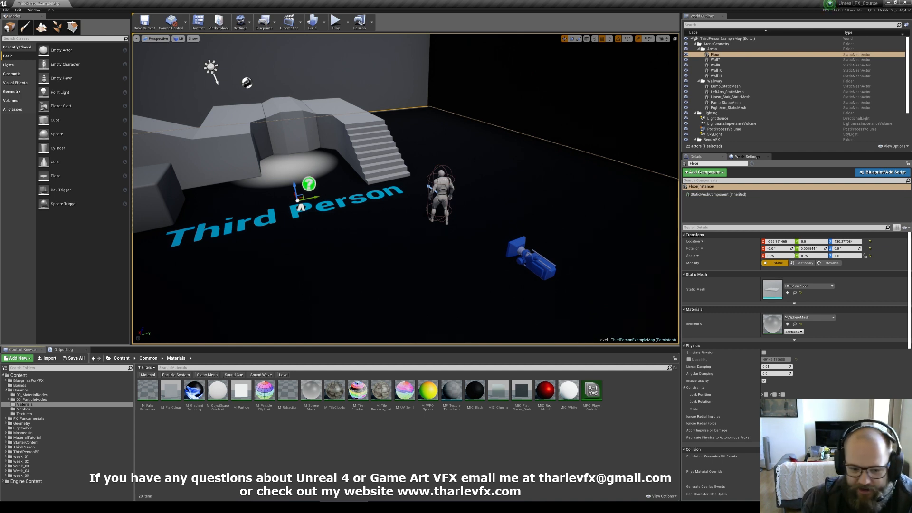
Step: Open the M_SphereMask material and consult the SphereMask expression documentation page
double_click(311, 391)
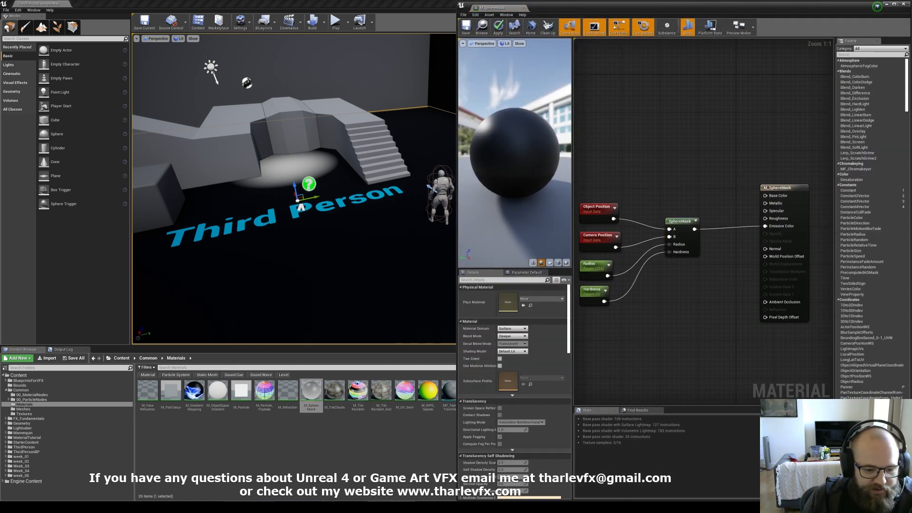
key("alt+Tab")
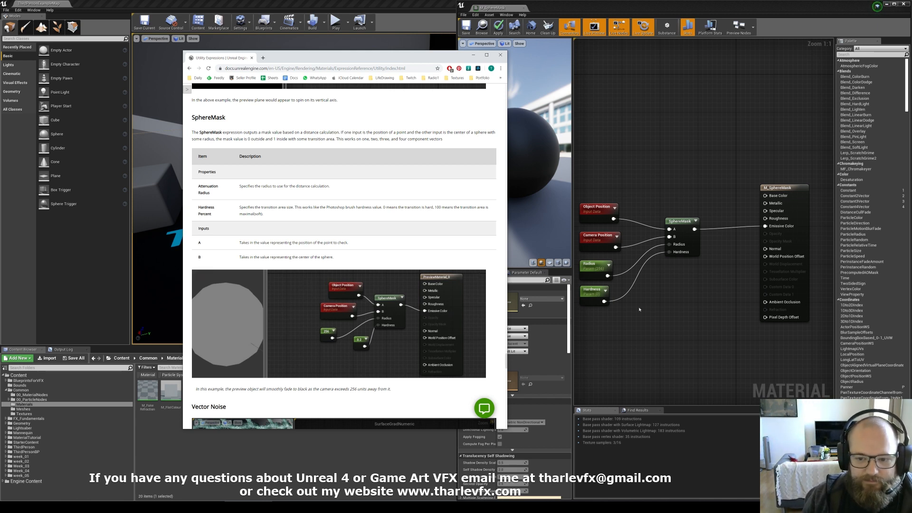
Step: Set the Hardness parameter's default value to 0.2
left_click(593, 291)
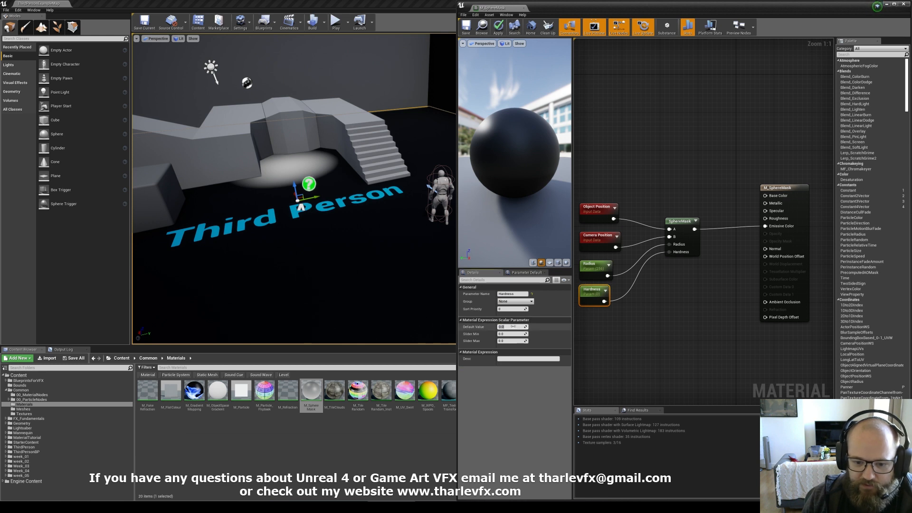
type("0.2")
key("Return")
left_click(690, 323)
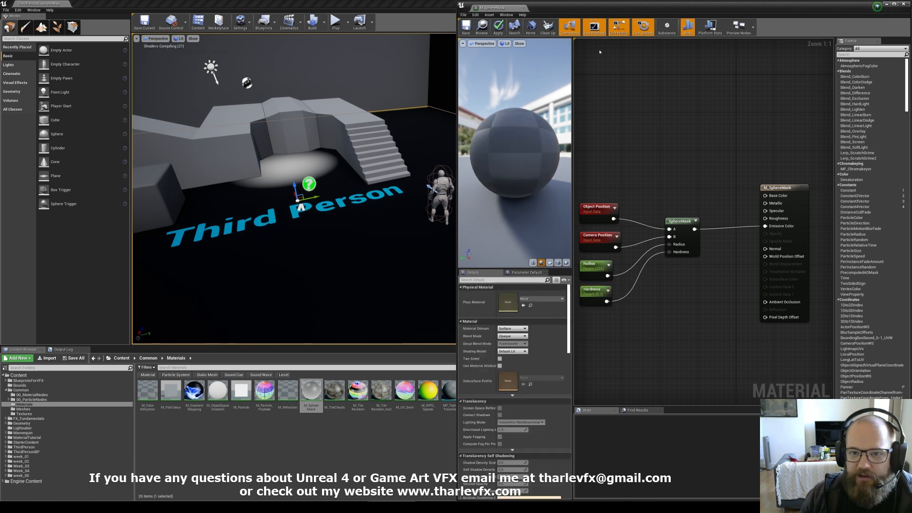
Step: Examine the sphere mask's effect on the level floor from different viewpoints
left_click(598, 218)
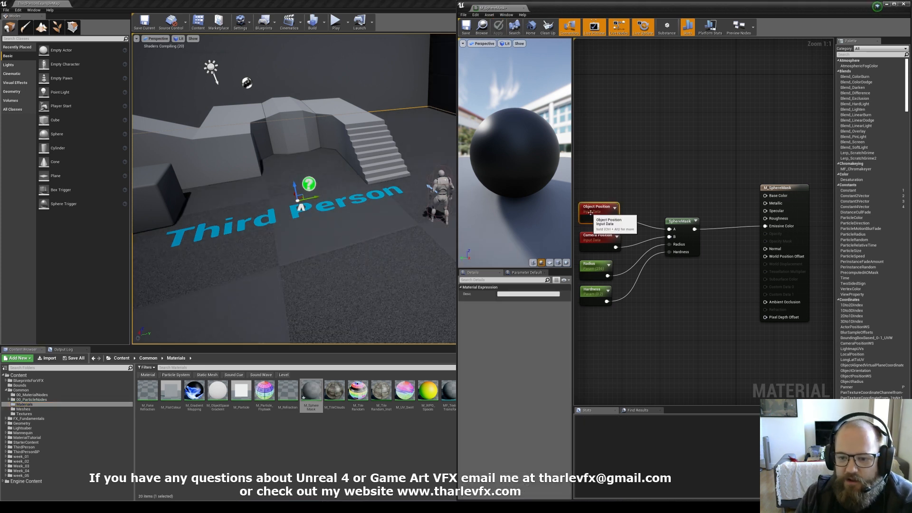
left_click(301, 206)
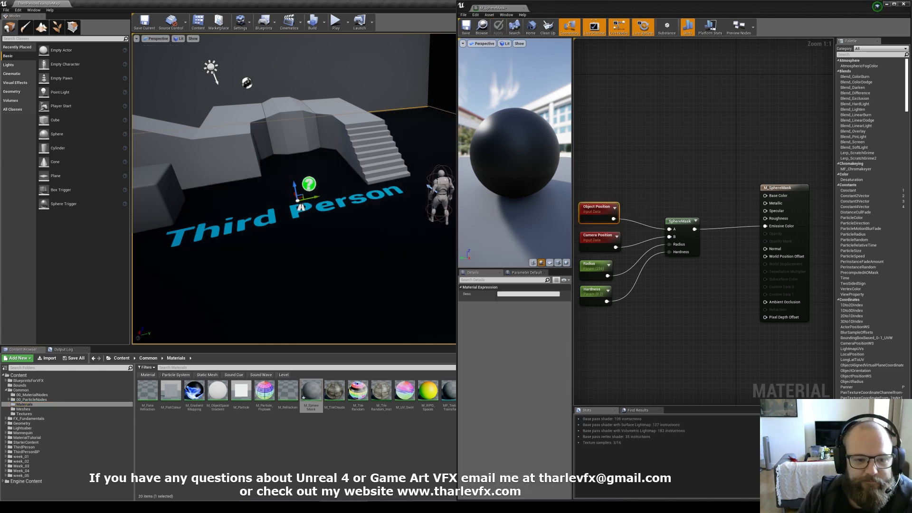
right_click_drag(301, 206, 285, 197)
right_click_drag(360, 212, 378, 237)
mouse_move(294, 214)
right_mouse_down()
mouse_move(292, 181)
mouse_move(282, 203)
mouse_move(293, 200)
right_mouse_up()
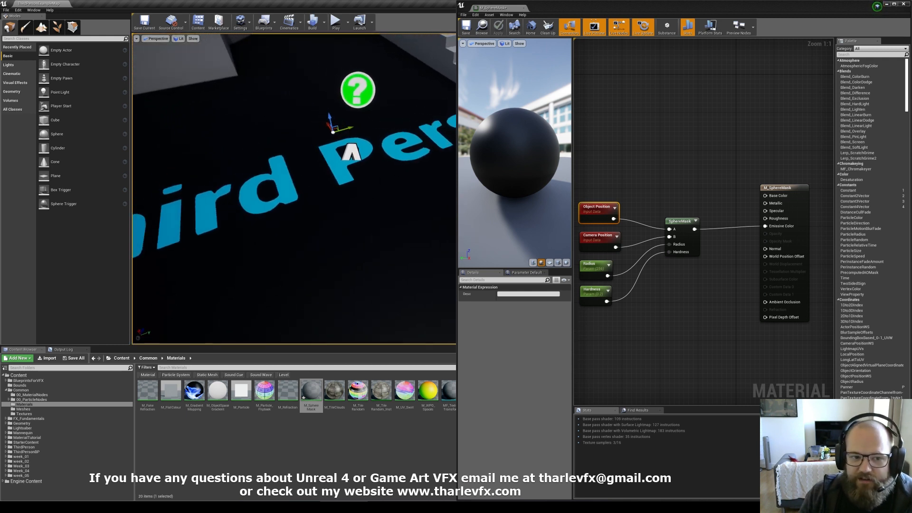
left_click(613, 312)
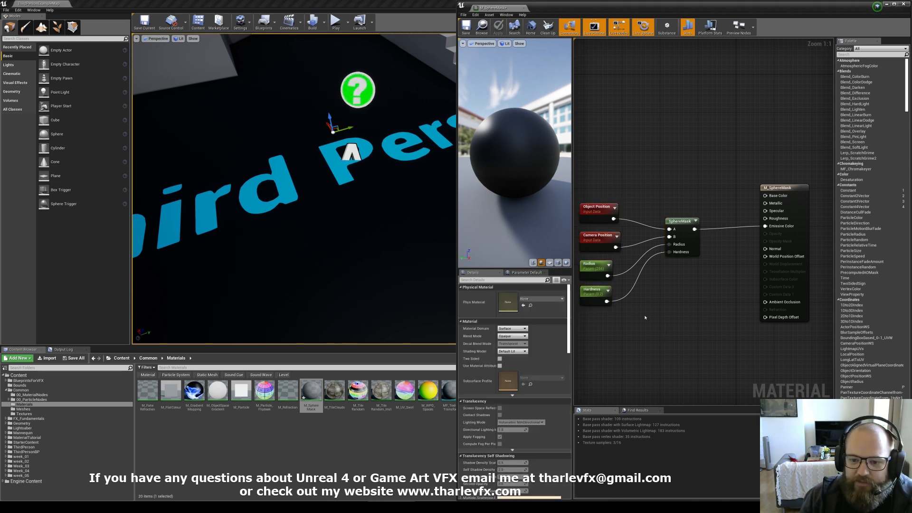
right_click_drag(645, 318, 660, 321)
right_click_drag(651, 198, 653, 185)
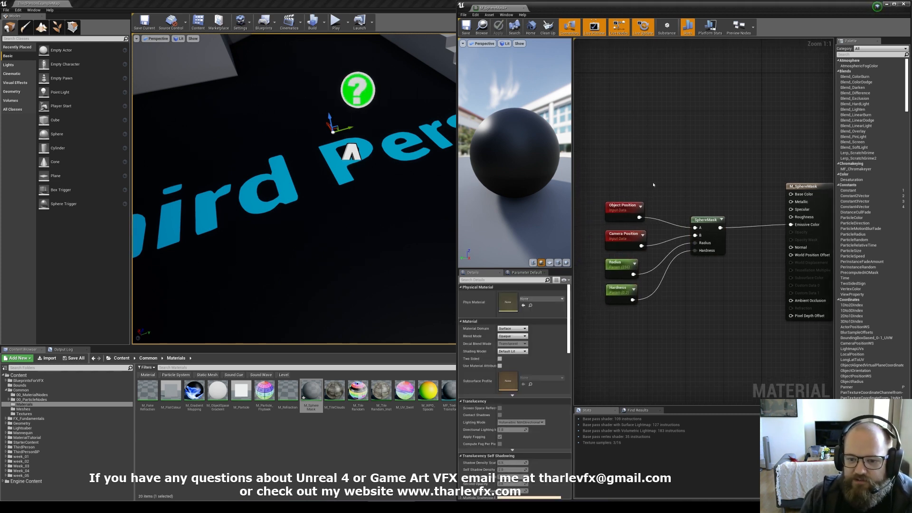
Step: Add an Absolute World Position node to the material graph
right_click(611, 154)
type("abs")
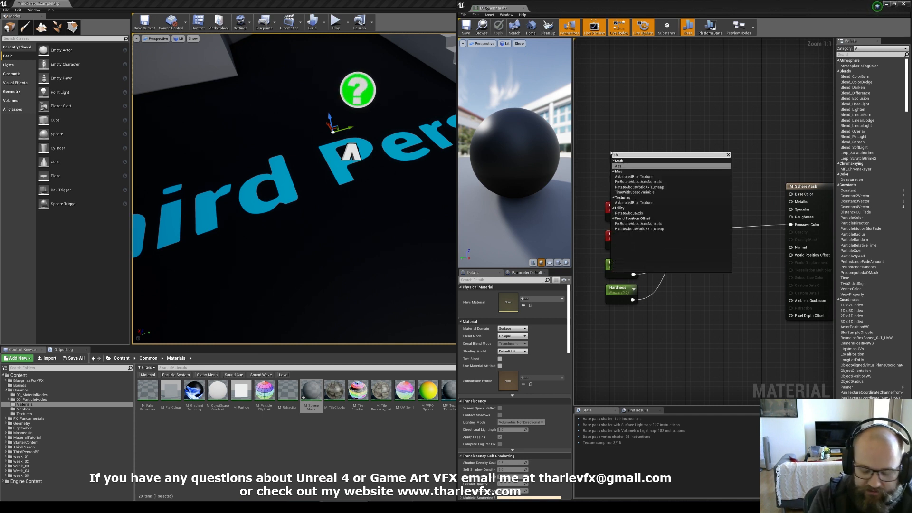
key("BackSpace")
key("BackSpace")
type("world")
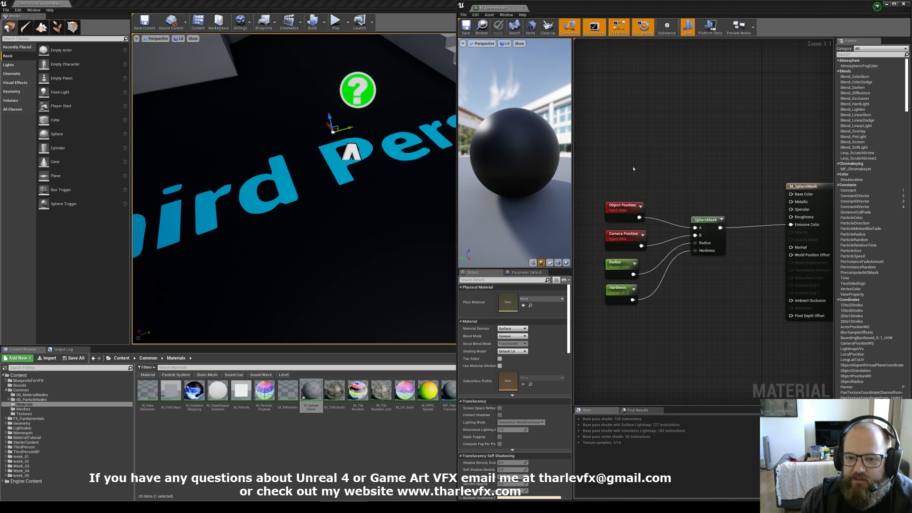
left_click(626, 166)
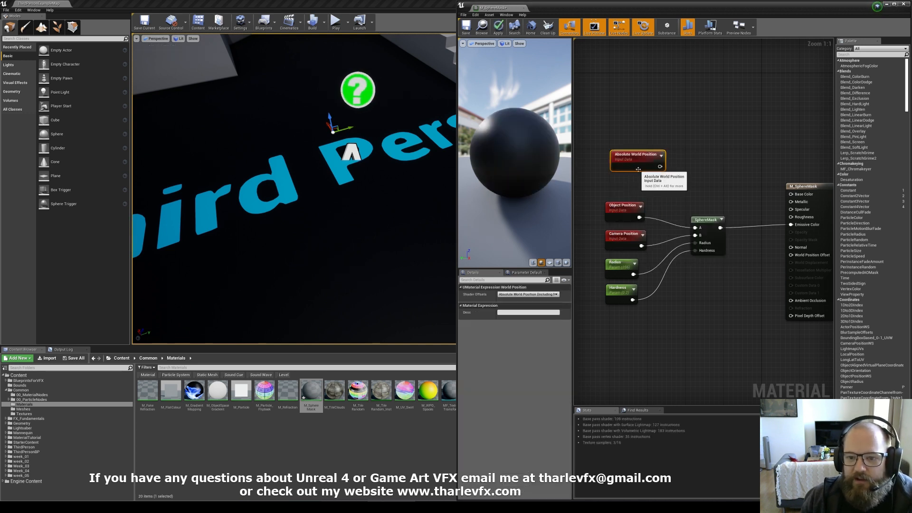
left_click_drag(633, 160, 627, 164)
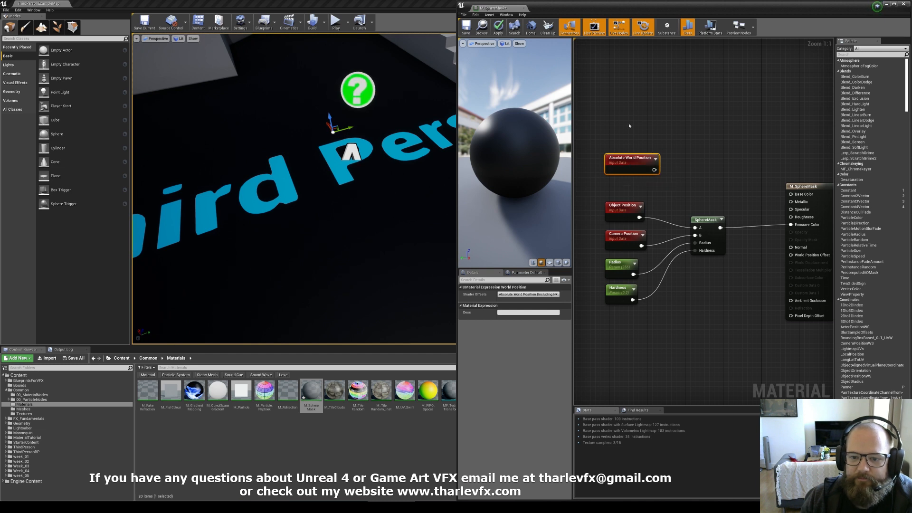
left_click(631, 126)
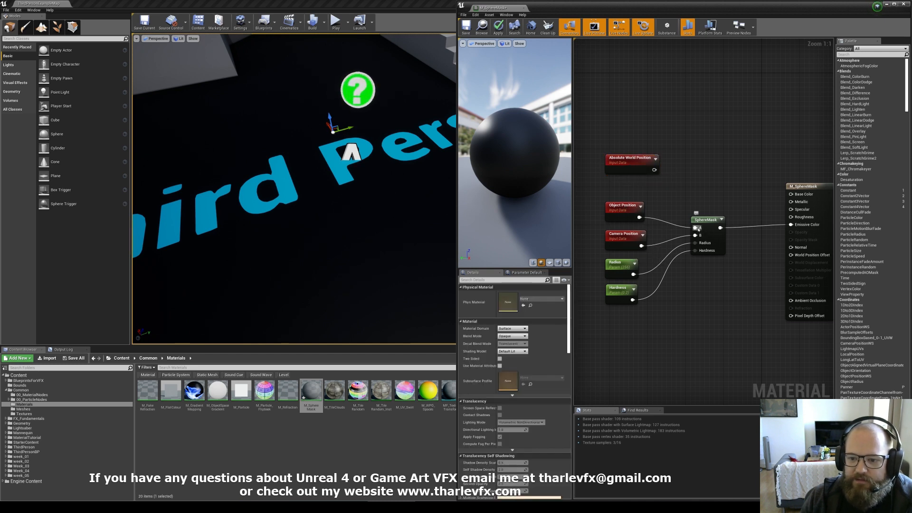
Step: Wire Absolute World Position into the SphereMask's A input and delete the Object Position node
left_click_drag(698, 230, 617, 220)
left_click(622, 206)
key("Delete")
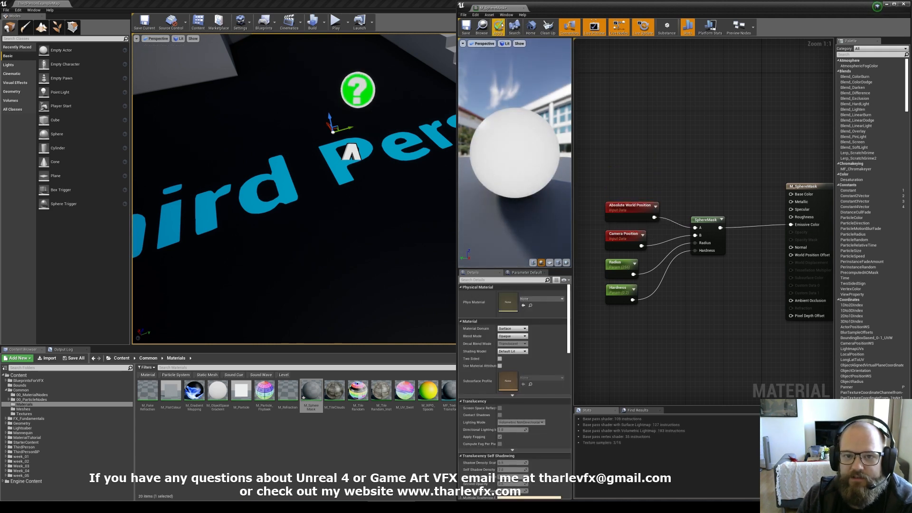
Step: Apply the material changes
left_click(500, 26)
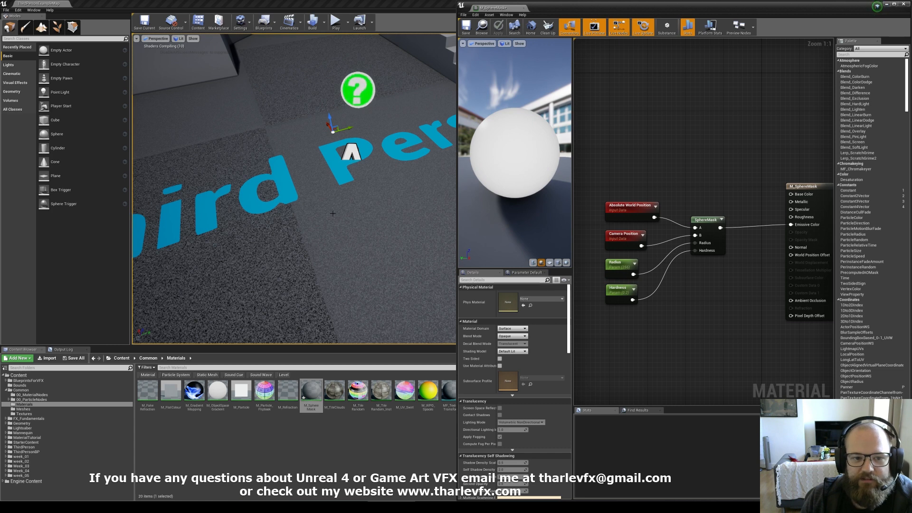
middle_click_drag(295, 190, 290, 232)
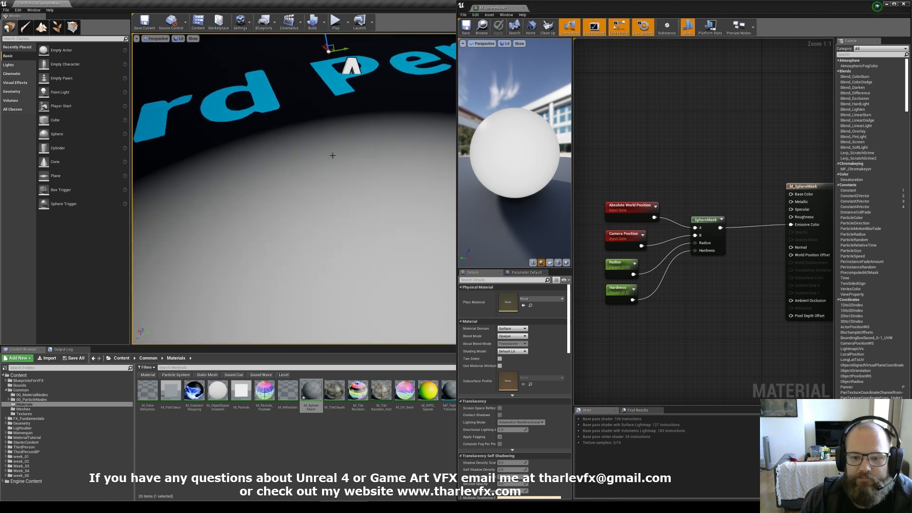
Step: Set the Hardness parameter's default to 0 and the Radius parameter's default to 256
left_click(607, 269)
mouse_move(510, 327)
left_mouse_down()
mouse_move(541, 326)
mouse_move(504, 327)
mouse_move(535, 327)
mouse_move(517, 327)
left_mouse_up()
left_click(612, 295)
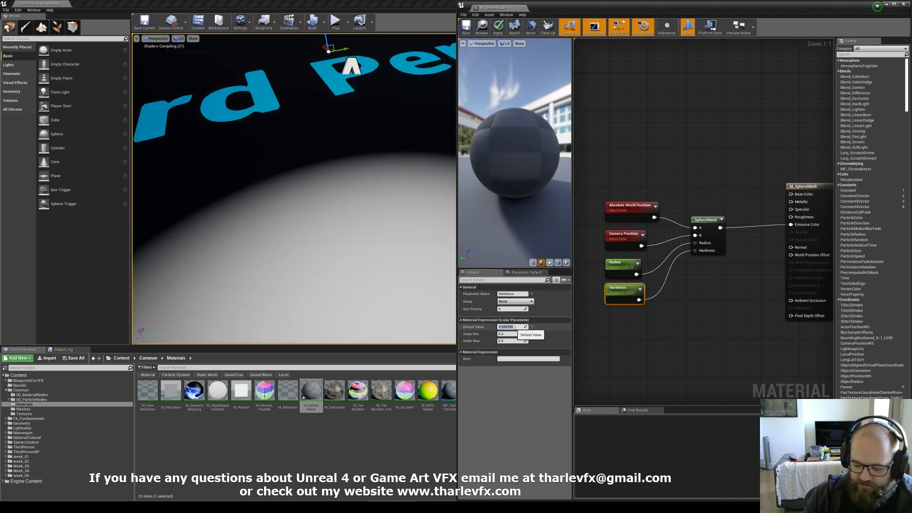
type("0")
key("Return")
left_click(614, 267)
left_click(511, 327)
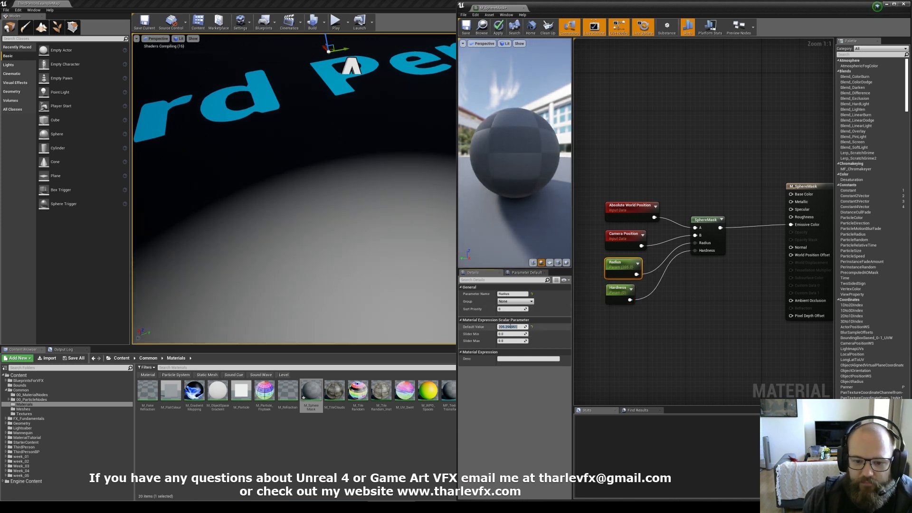
type("256")
key("Return")
Step: Delete the Camera Position node
left_click(591, 158)
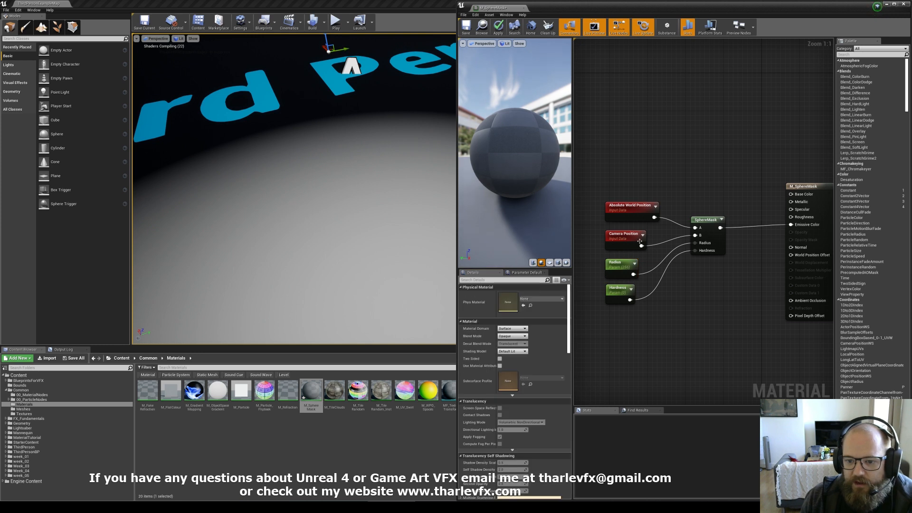
left_click(640, 242)
key("Delete")
right_click(610, 233)
type("p")
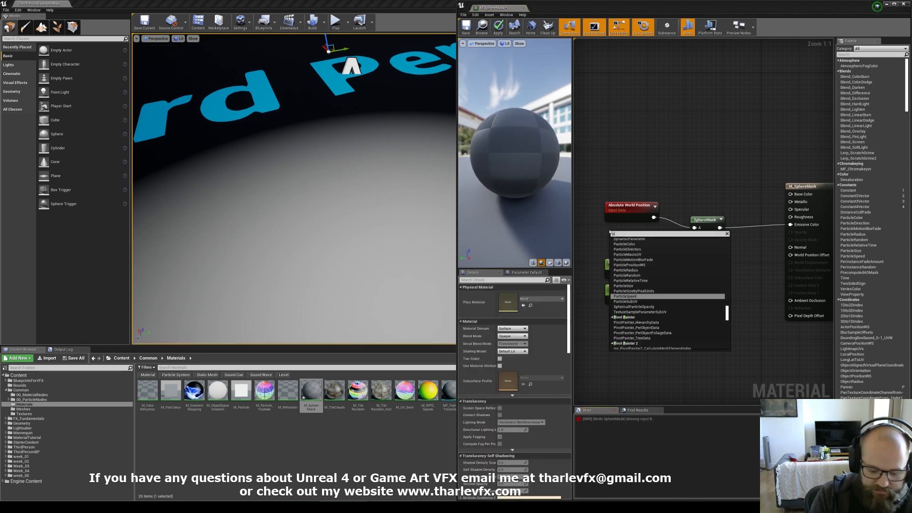
key("BackSpace")
type("object")
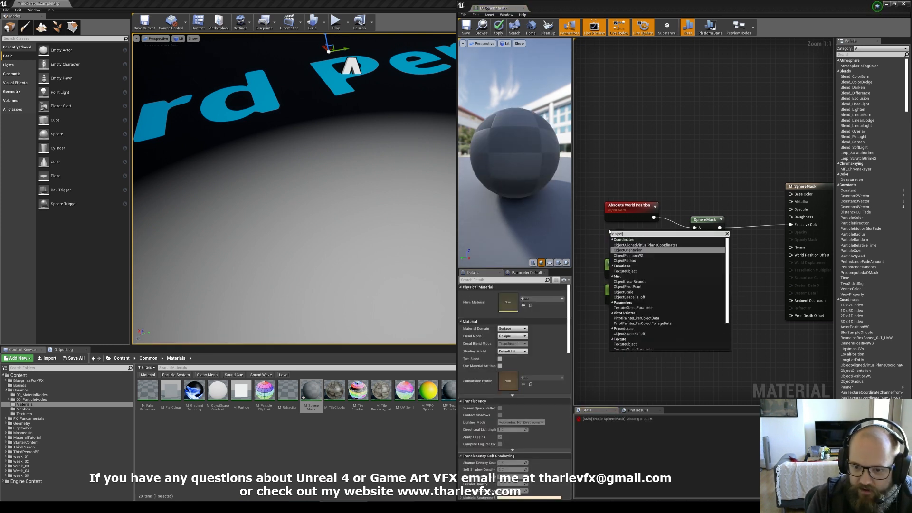
key("Return")
key("Delete")
Step: Add an Object Position node, wire it into the SphereMask's B input, and apply
right_click(605, 233)
type("o")
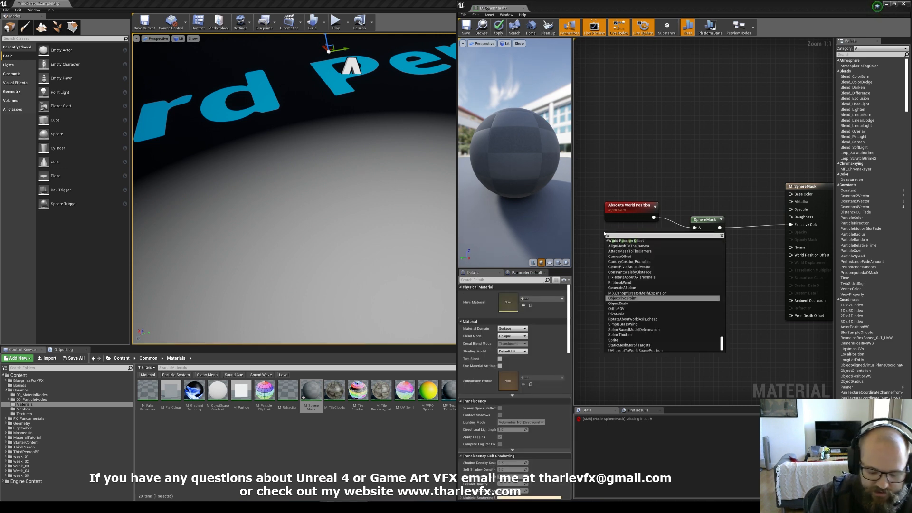
type("bjecp")
key("BackSpace")
type("tp")
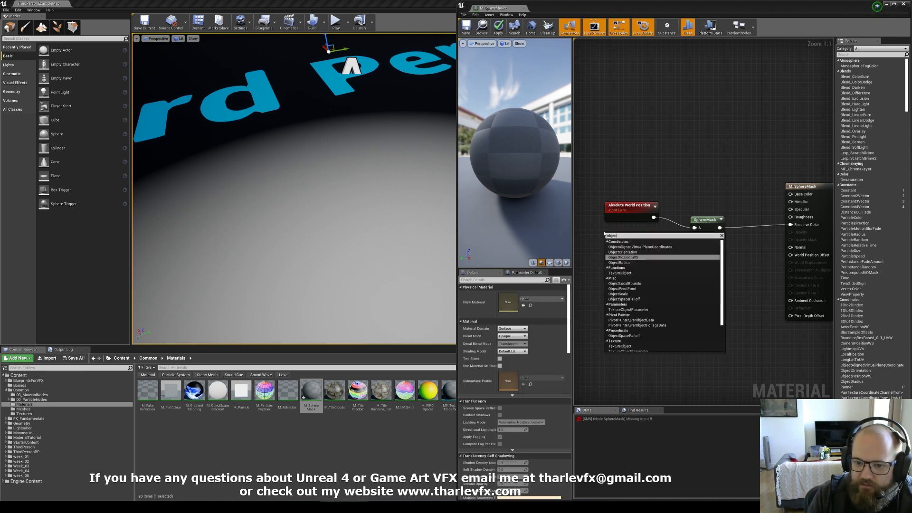
key("Return")
left_click_drag(638, 247, 694, 235)
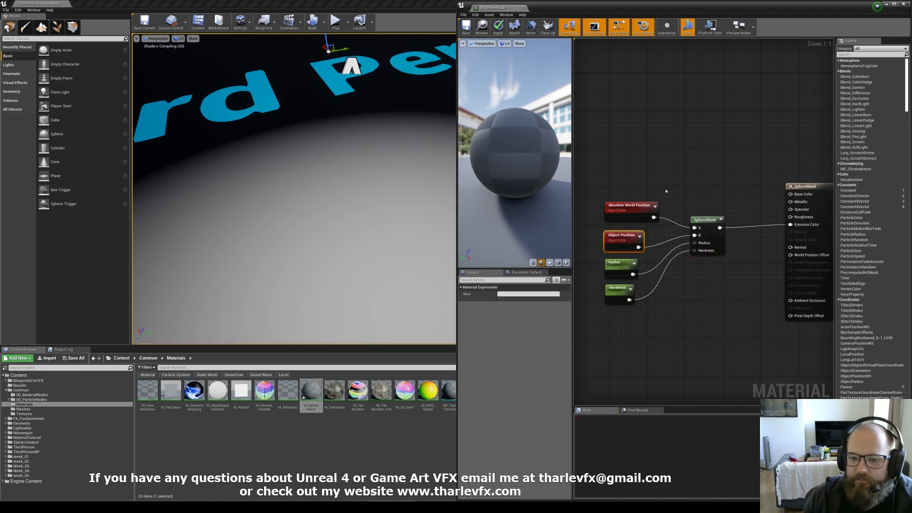
left_click(665, 195)
left_click(498, 28)
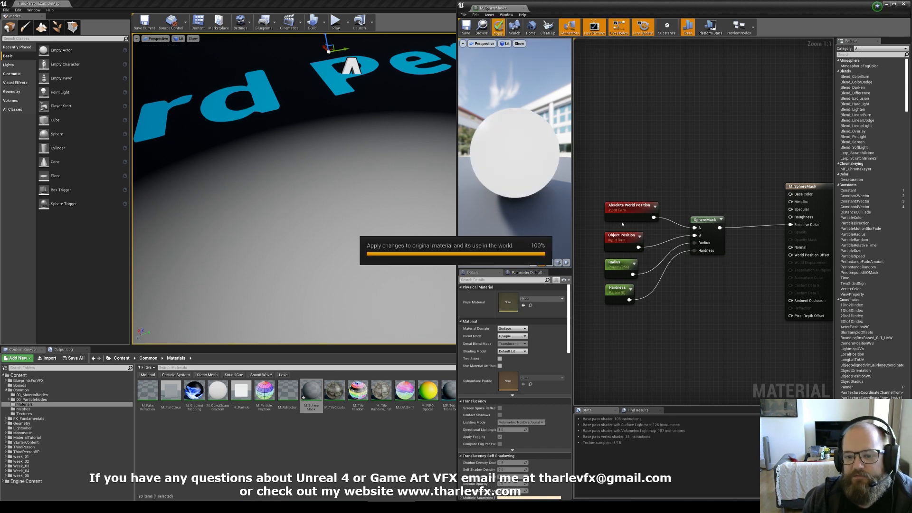
Step: Examine the mask on the floor while scrubbing the Radius value
left_click(621, 237)
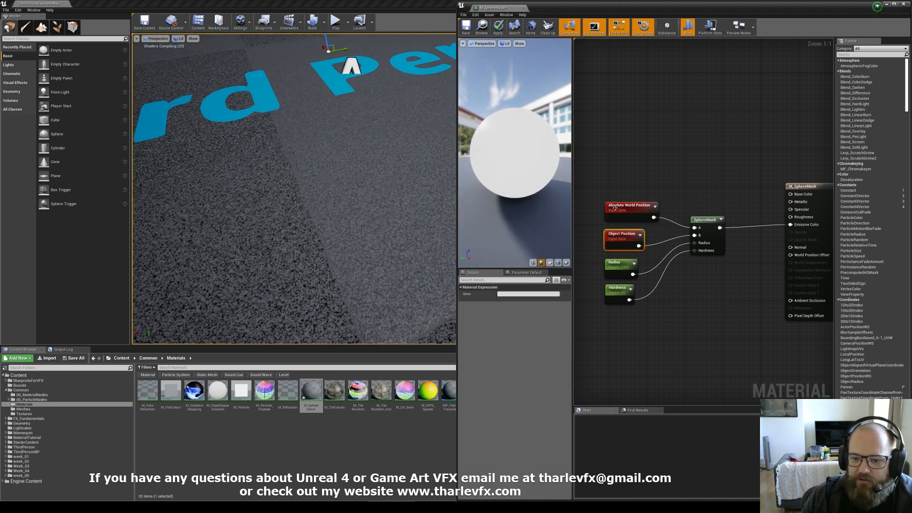
left_click(626, 191)
right_click_drag(313, 190, 322, 128)
left_click(613, 273)
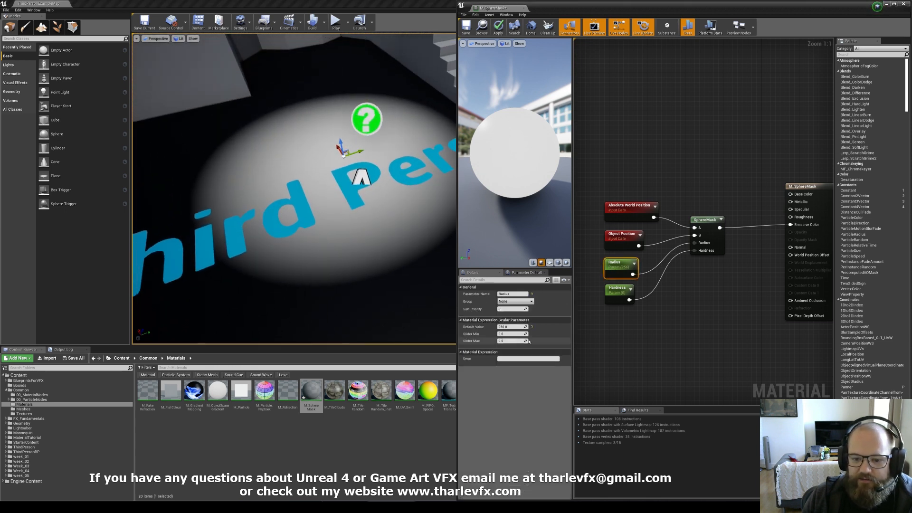
left_click_drag(511, 327, 532, 327)
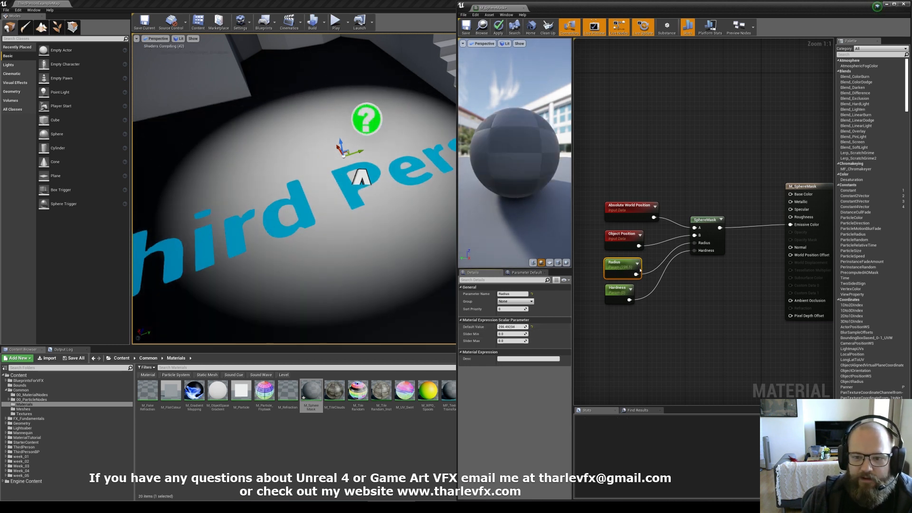
Step: Set the Radius parameter's default value to 256
left_click(668, 226)
left_click(628, 264)
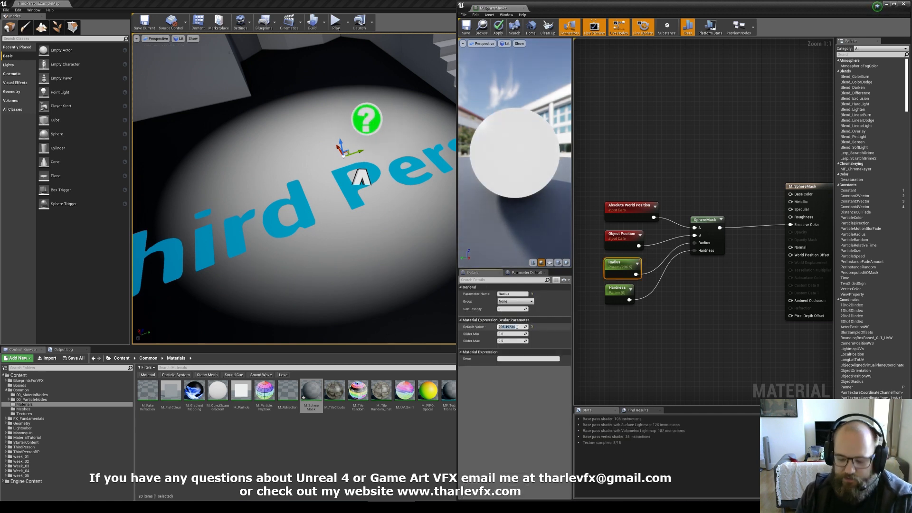
left_click(517, 327)
type("256")
key("Return")
Step: Delete the Object Position node and move the Absolute World Position node upward
left_click(619, 235)
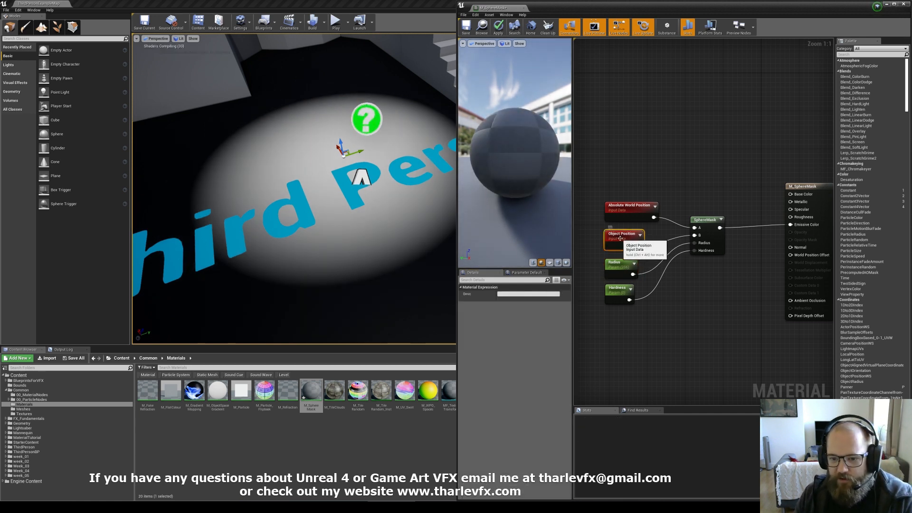
key("Delete")
left_click_drag(620, 213, 620, 194)
Step: Create a vector parameter named PlayerPosition
left_click(606, 215)
left_click(605, 215)
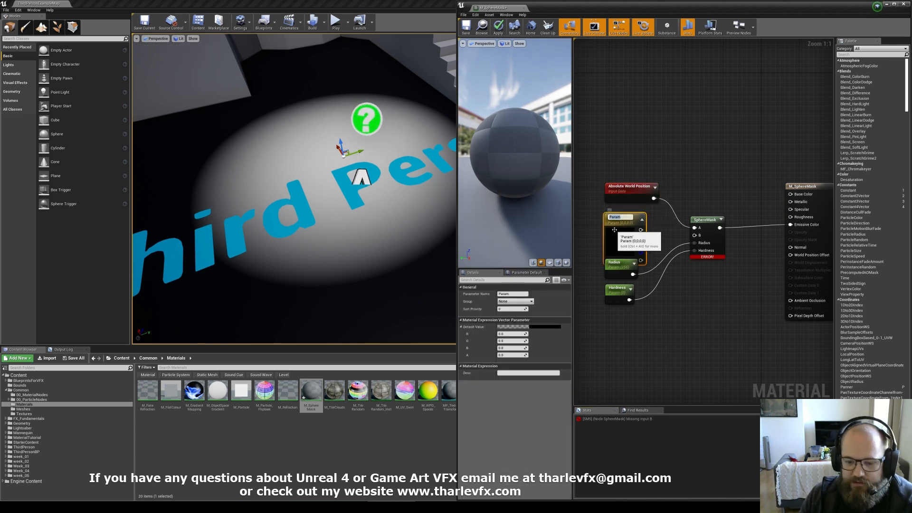
type("PlayerPosition")
key("Return")
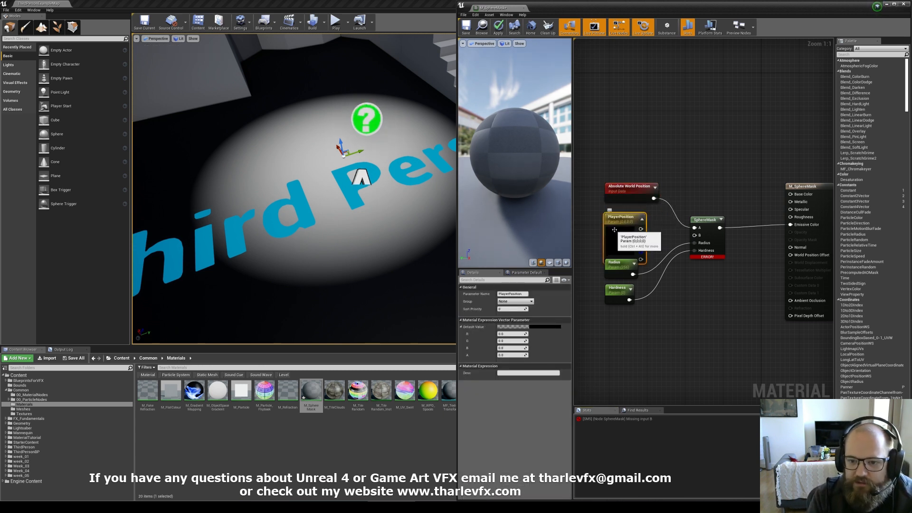
Step: Wire the PlayerPosition parameter into the SphereMask's B input
left_click_drag(590, 185, 619, 226)
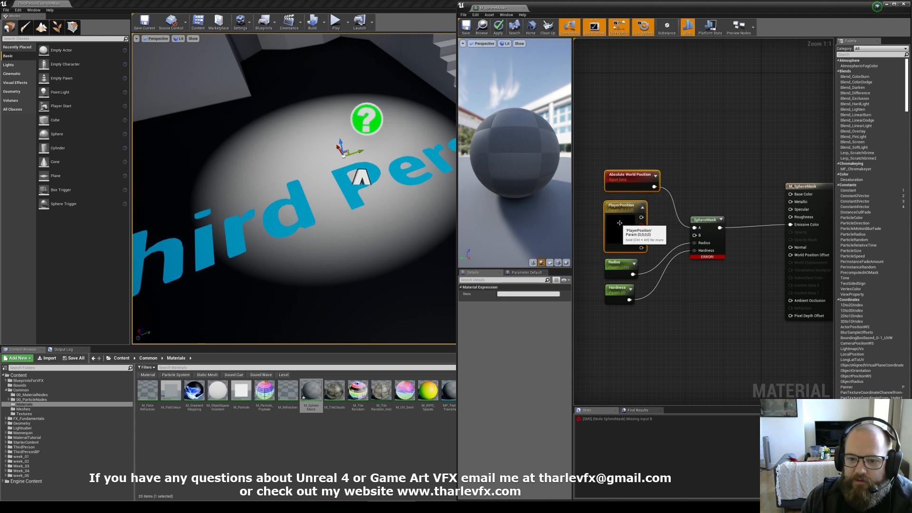
left_click(672, 226)
left_click_drag(695, 235, 641, 217)
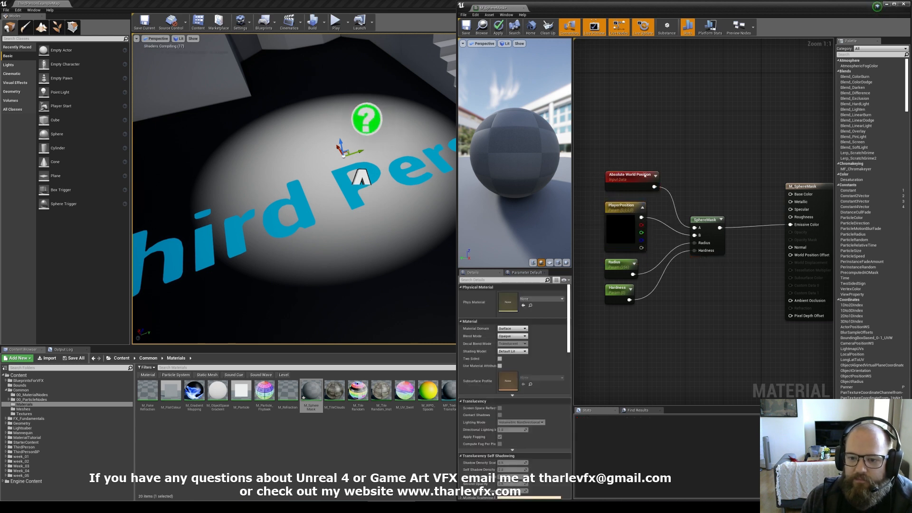
Step: Apply the material changes and view the lit floor area in the level viewport beside the material editor
left_click(498, 27)
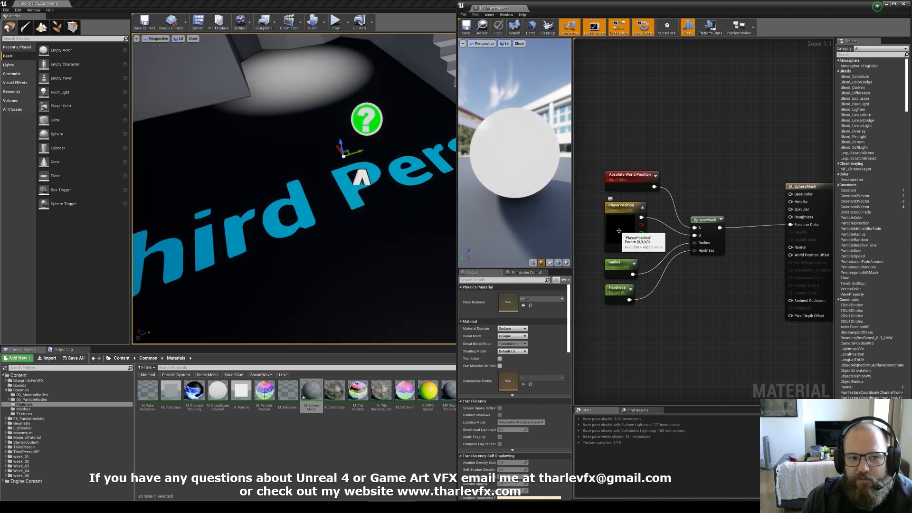
right_click_drag(286, 70, 307, 88)
key("s")
mouse_move(300, 143)
right_mouse_down()
mouse_move(317, 144)
mouse_move(308, 154)
right_mouse_up()
key("s")
left_click(421, 159)
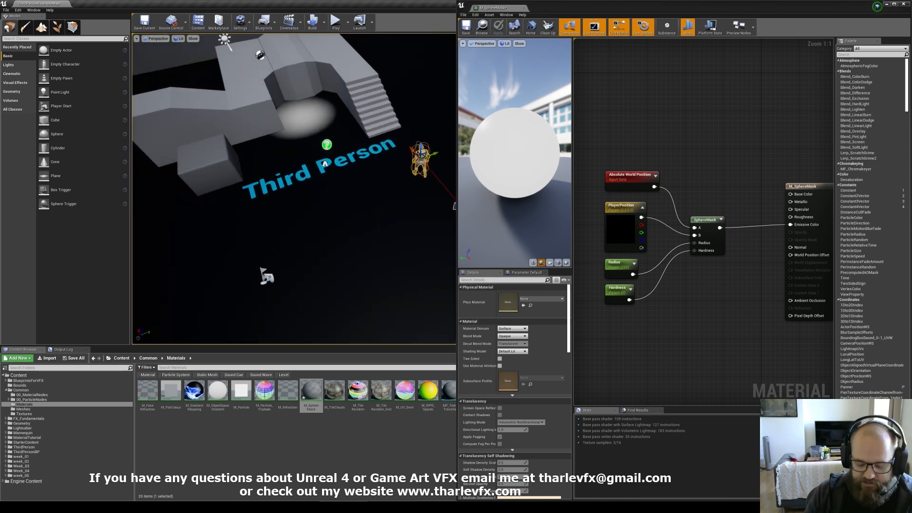
key("super+Left")
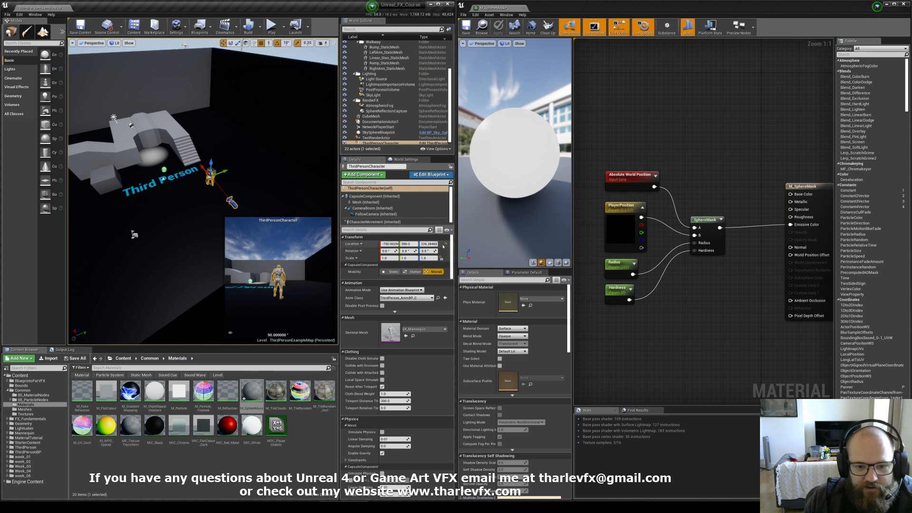
Step: Set the PlayerPosition parameter's default value to -780, 390, 226, matching the character's location
left_click(645, 246)
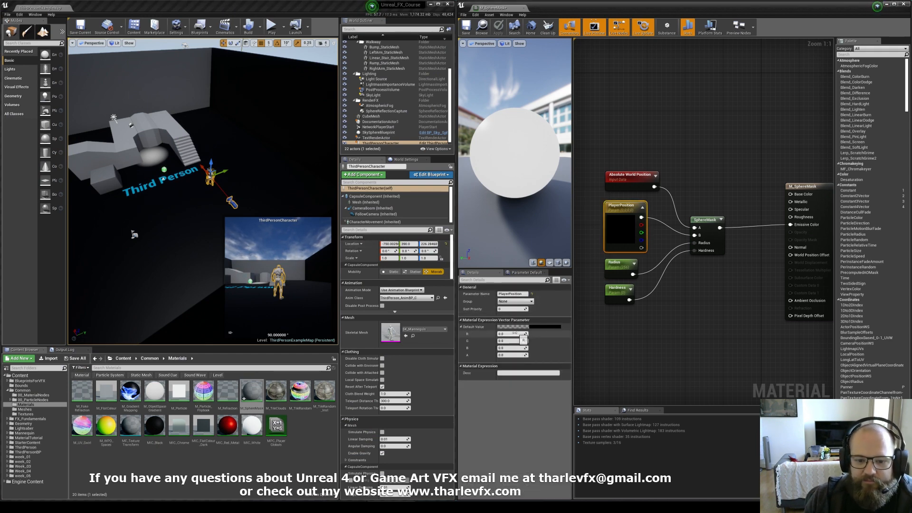
left_click(512, 334)
type("-780")
key("Return")
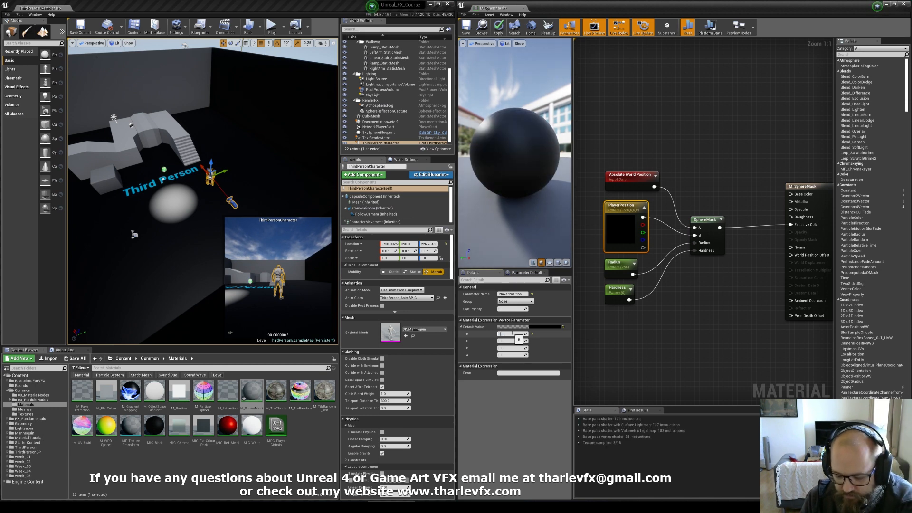
key("Return")
type("350")
key("BackSpace")
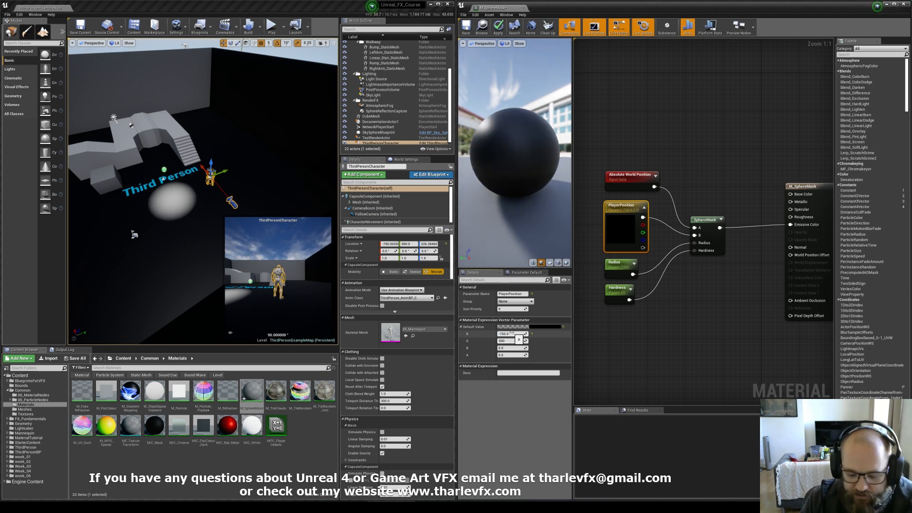
type("90")
key("Return")
type("390")
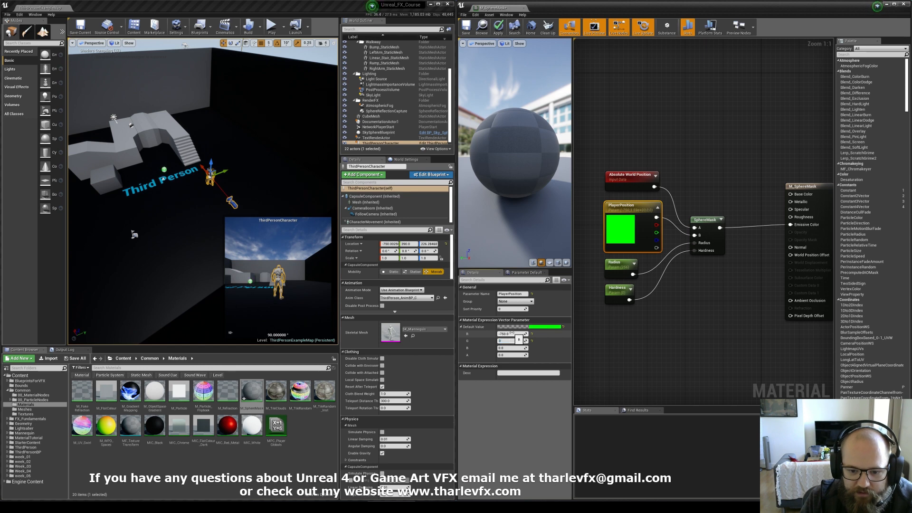
key("Tab")
type("226")
key("Return")
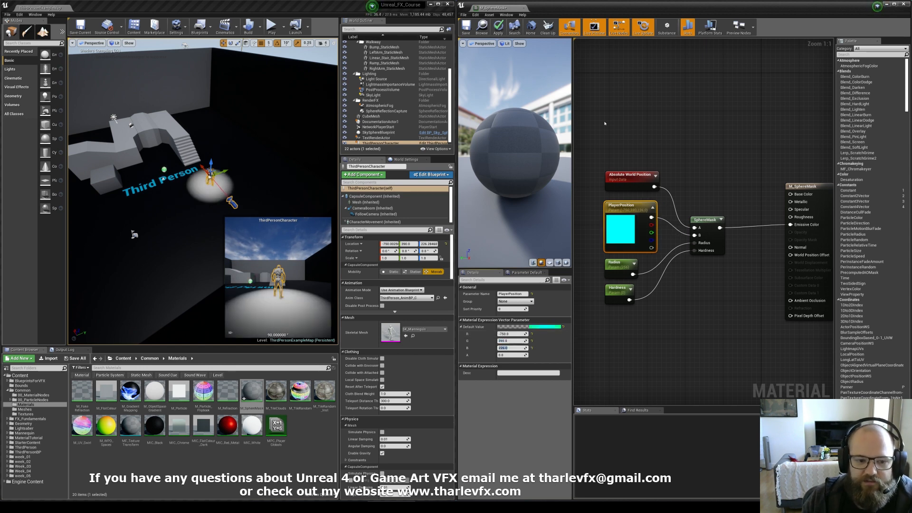
Step: Play the level and run the character around to test the floor mask
left_click(605, 122)
right_click_drag(189, 167, 153, 158)
key("Escape")
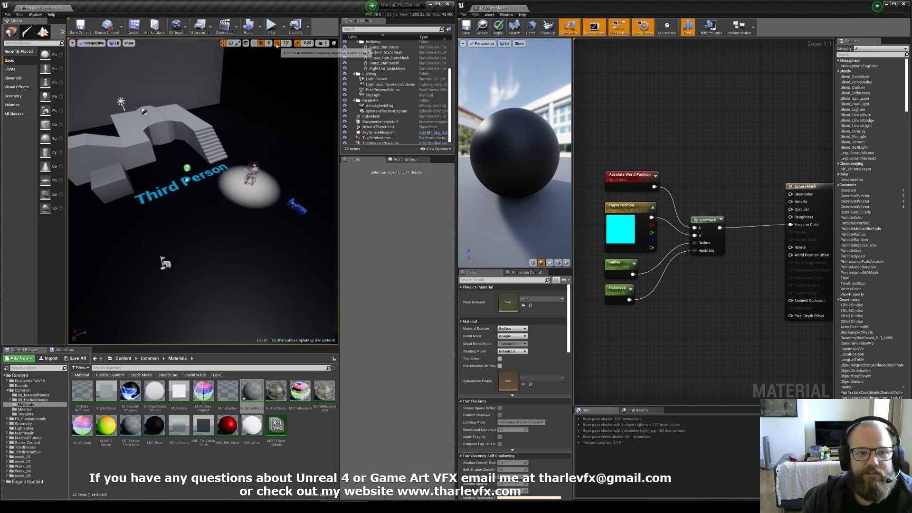
left_click(271, 26)
key("w")
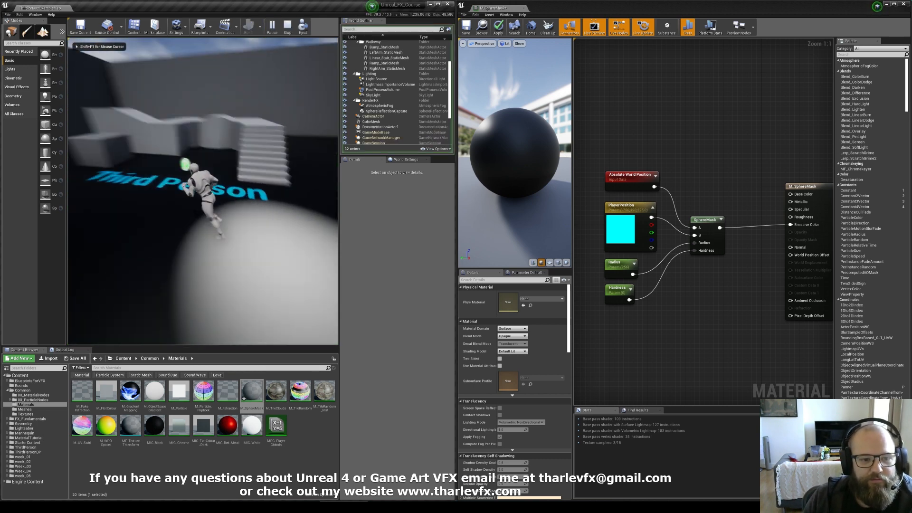
key("s")
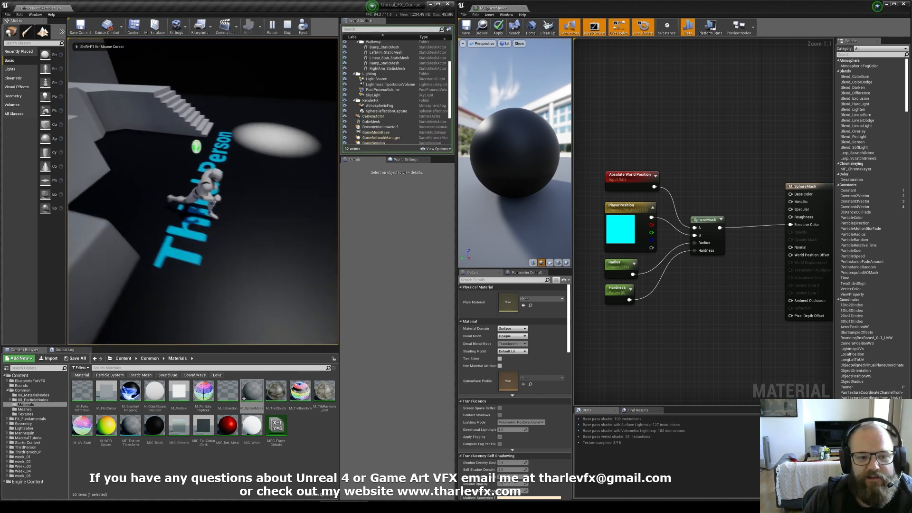
key("w")
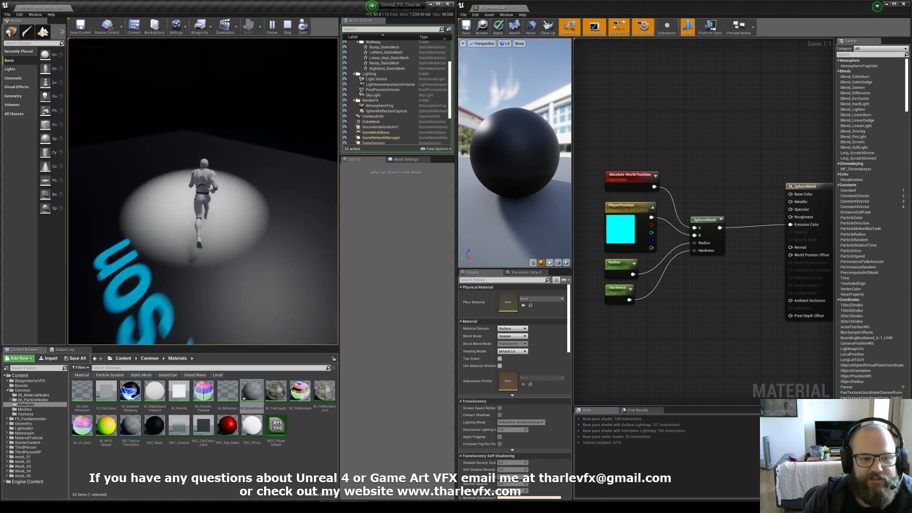
key("a")
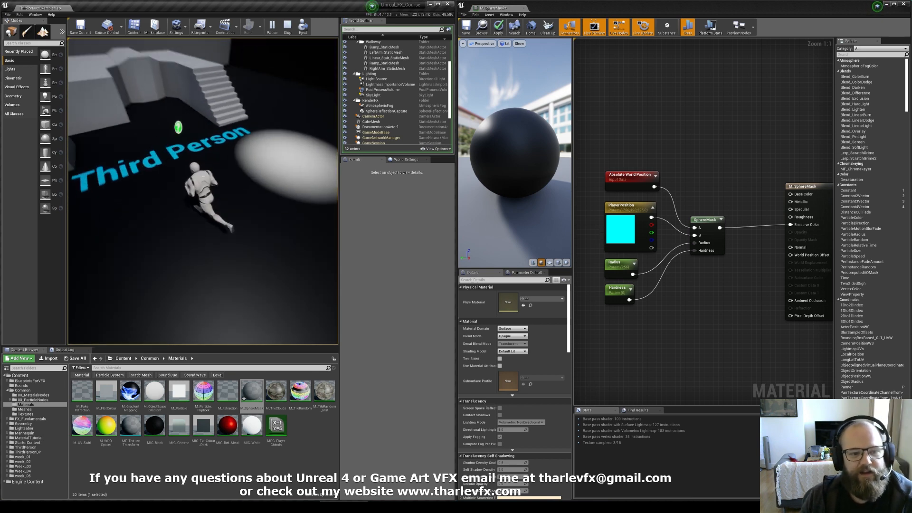
key("Escape")
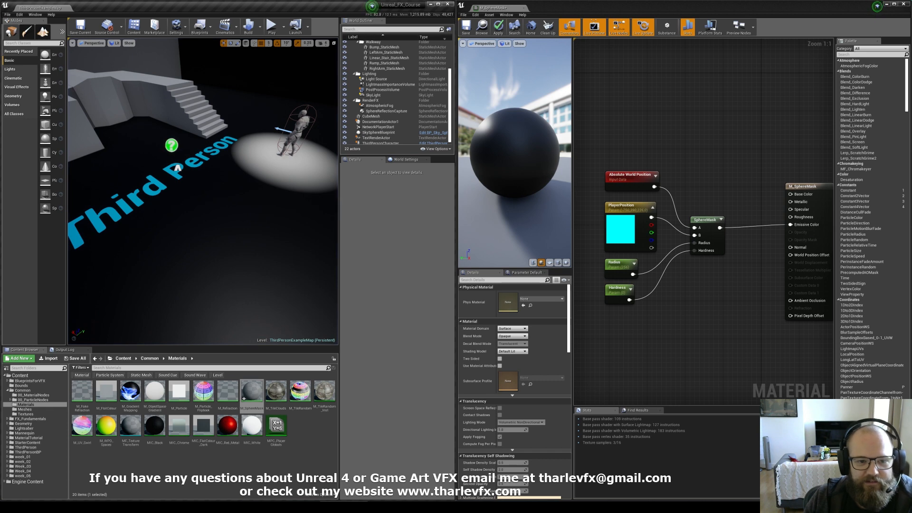
Step: Select the ThirdPersonCharacter in the level and open its Blueprint for editing
left_click(622, 246)
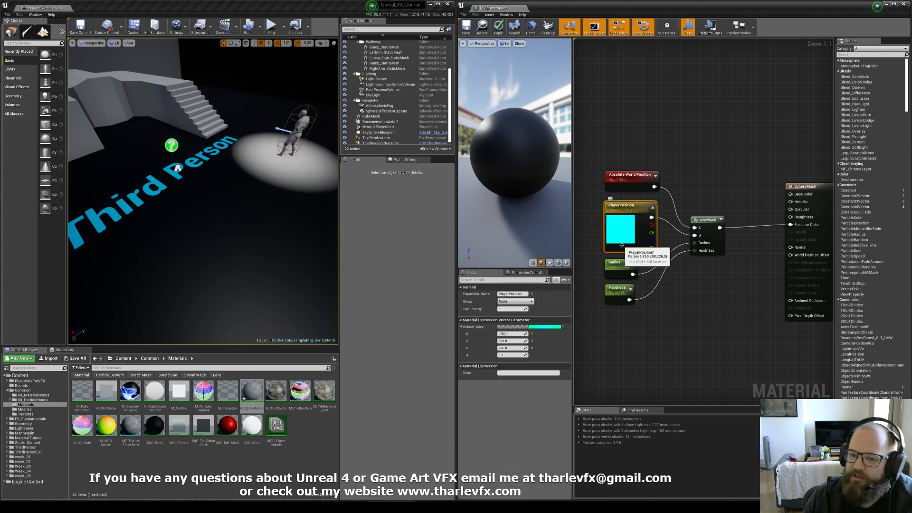
left_click(298, 130)
right_click_drag(298, 131, 323, 112)
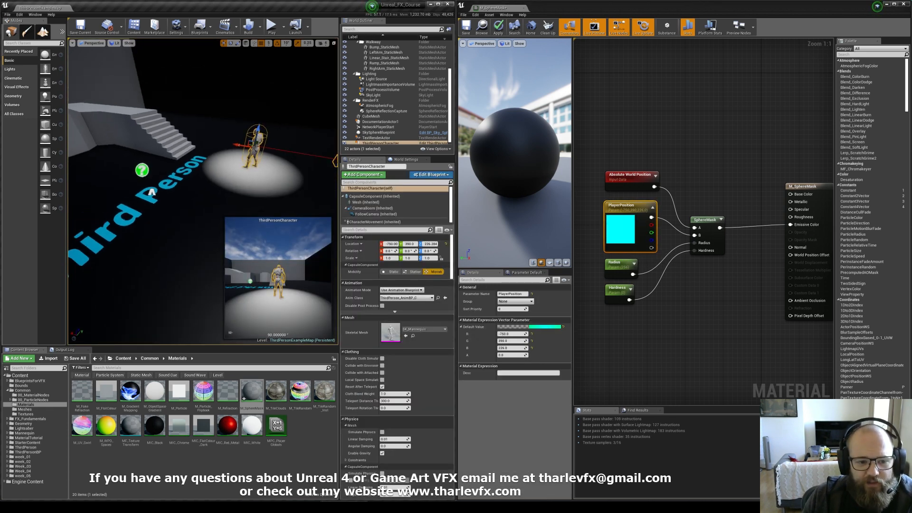
left_click(441, 176)
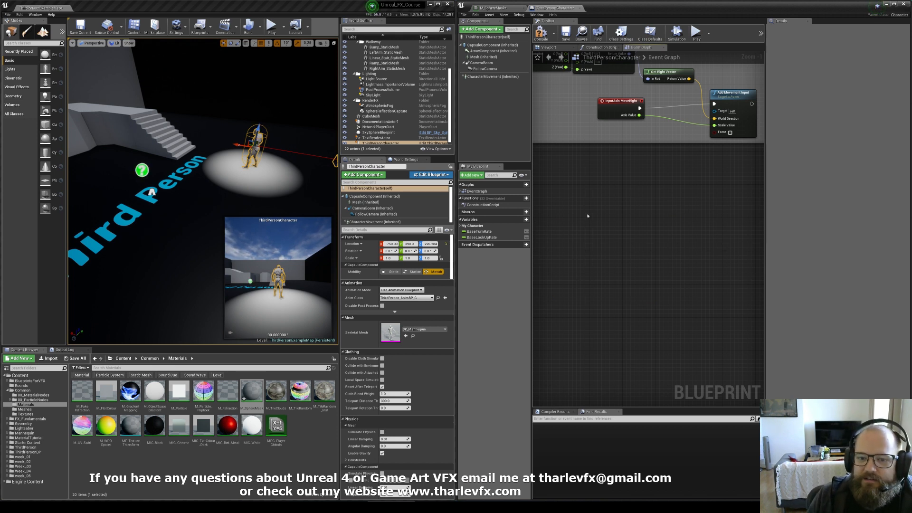
Step: Add a GetActorLocation node to the character's Event Graph
right_click(569, 211)
type("get actor location")
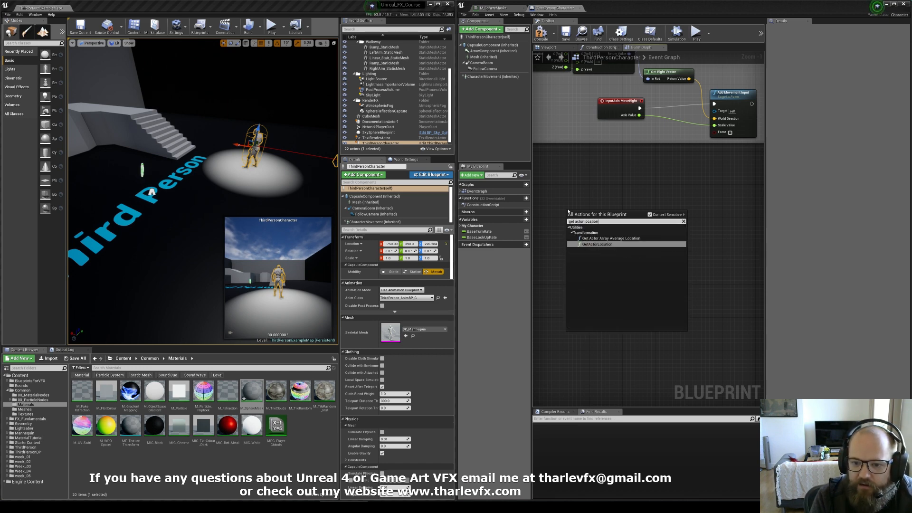
key("Return")
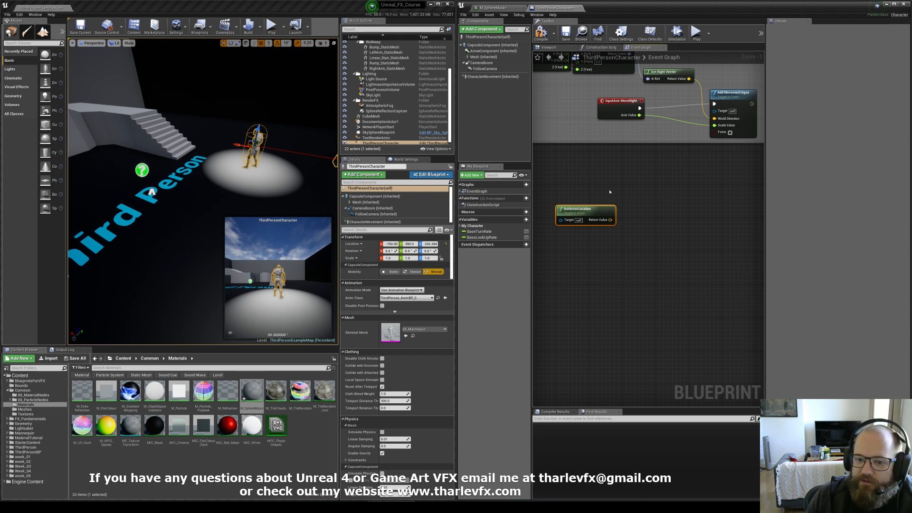
left_click_drag(614, 208, 582, 243)
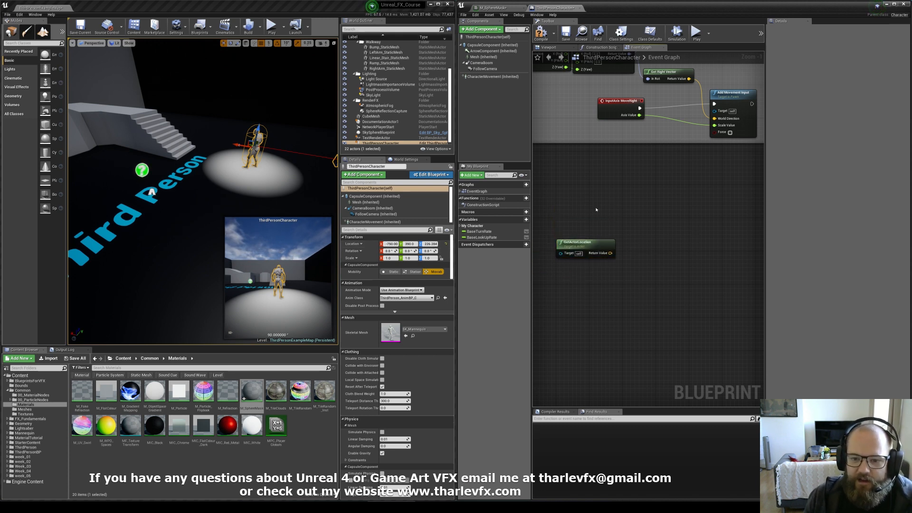
Step: Create a new Blueprint variable named FloorMesh
left_click(151, 192)
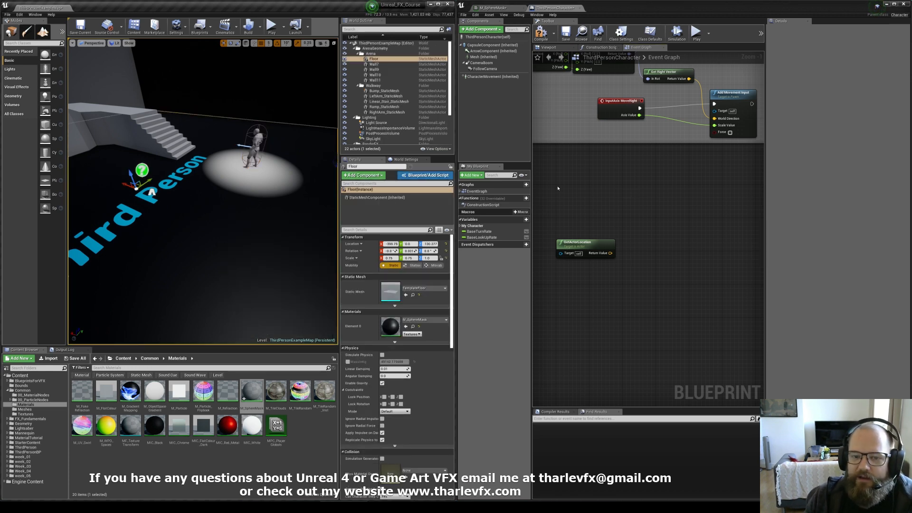
left_click(526, 219)
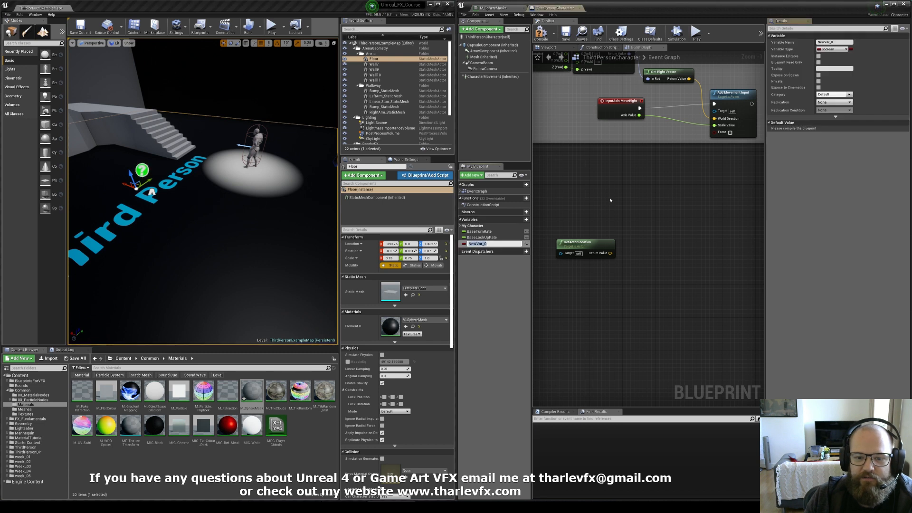
type("FloorMe")
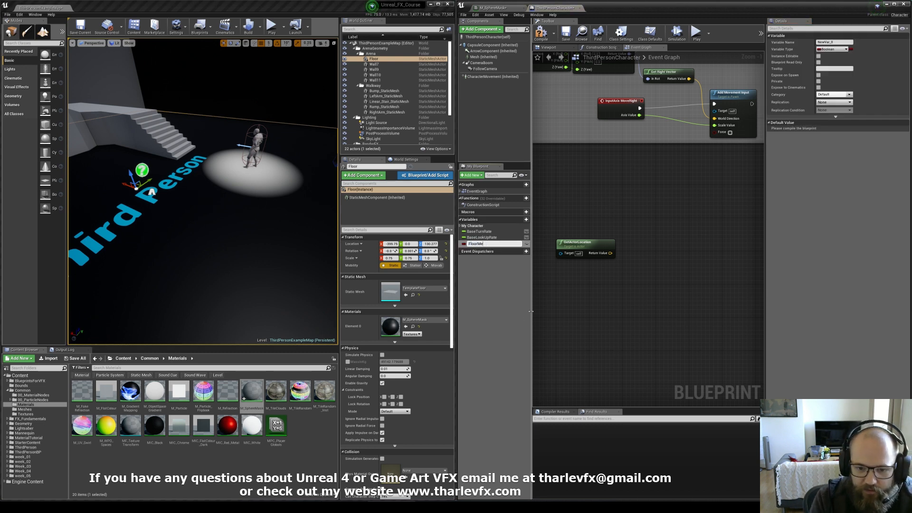
type("sh")
key("Return")
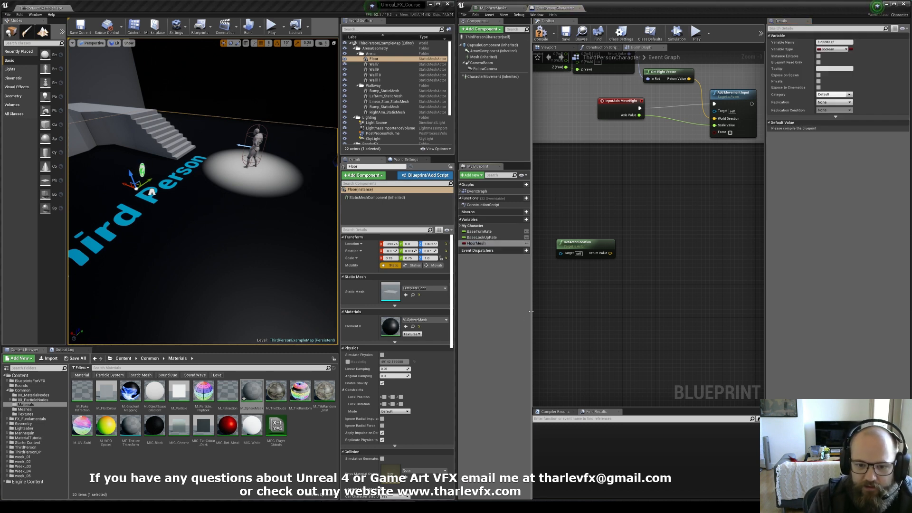
Step: Set FloorMesh's type to a Static Mesh Actor object reference, make it instance editable, and compile
left_click(835, 50)
type("static mesh")
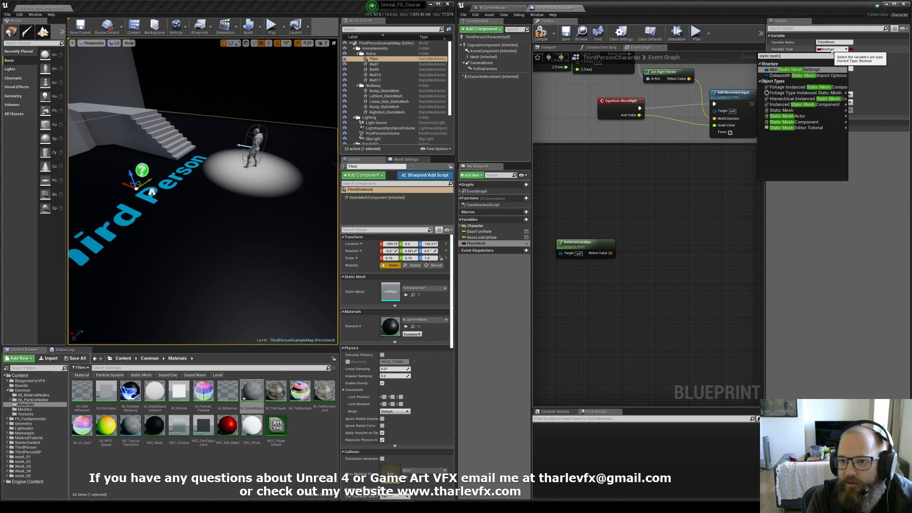
type(" actor")
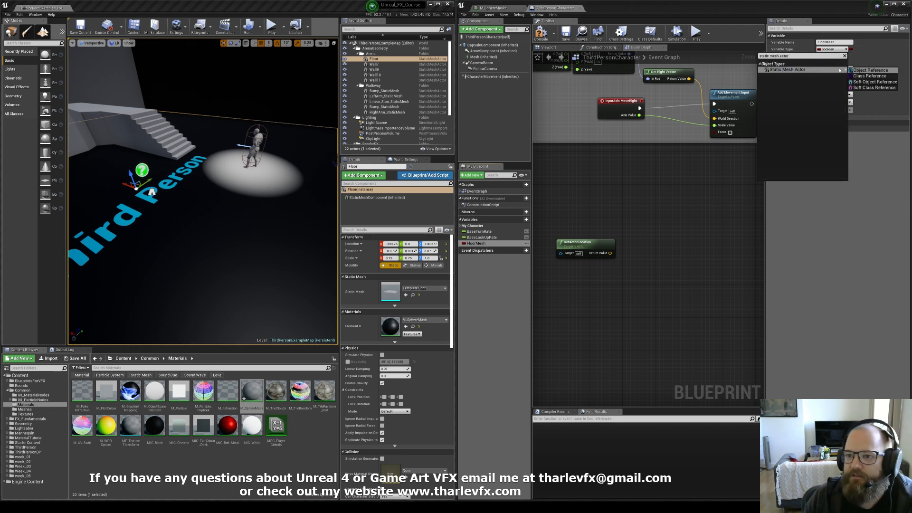
key("Return")
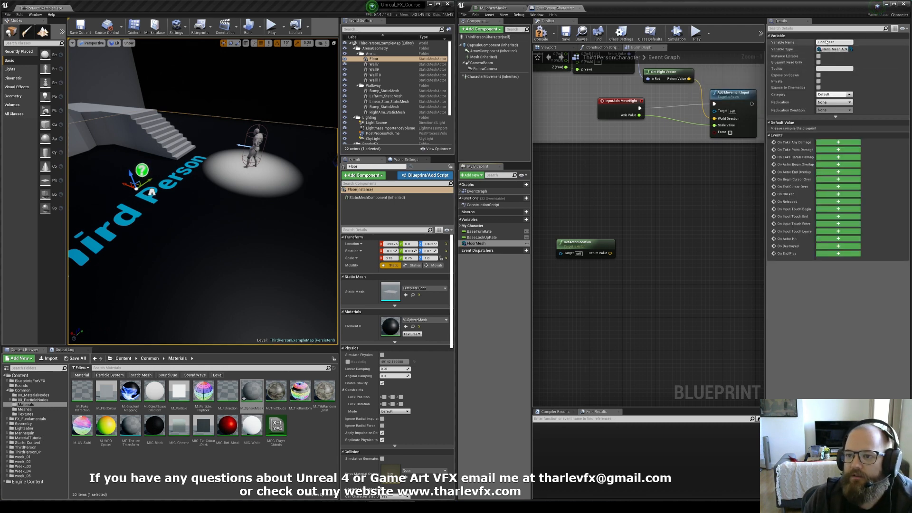
left_click(819, 56)
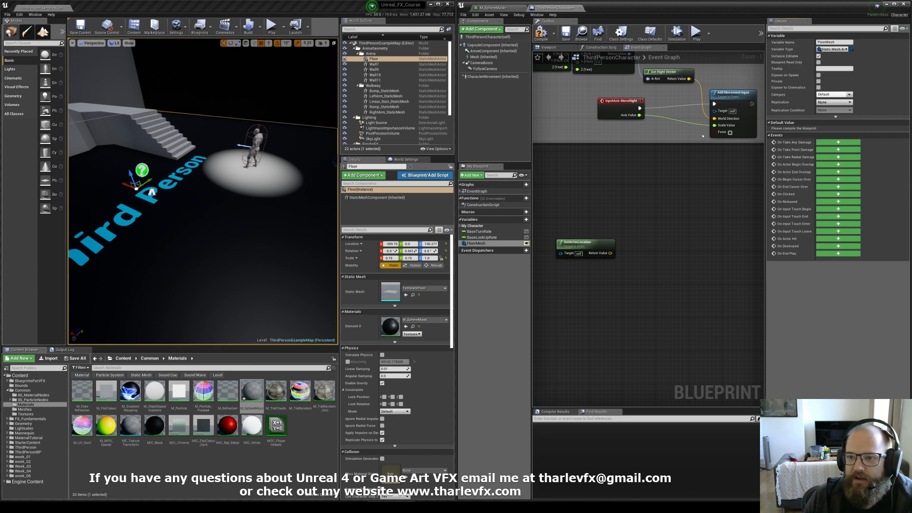
left_click(541, 32)
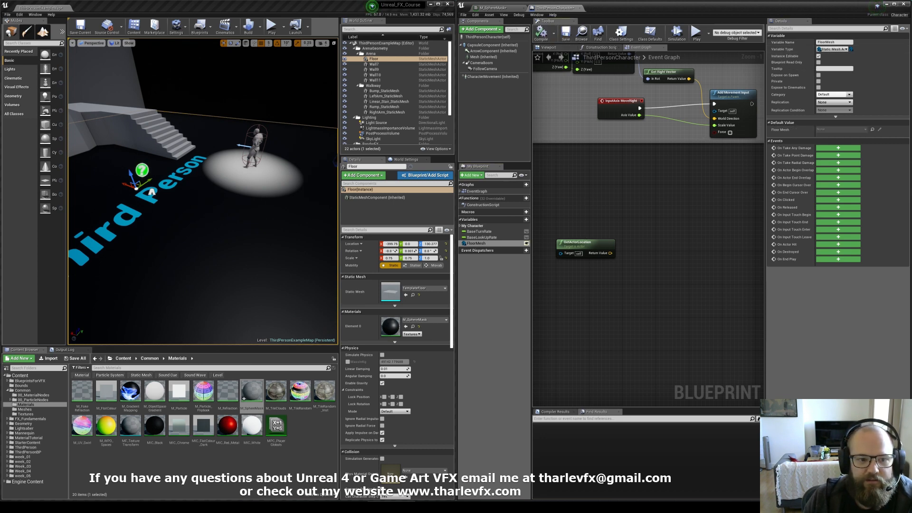
Step: Assign the Floor actor to the character's FloorMesh variable in the level
key("Escape")
left_click(251, 148)
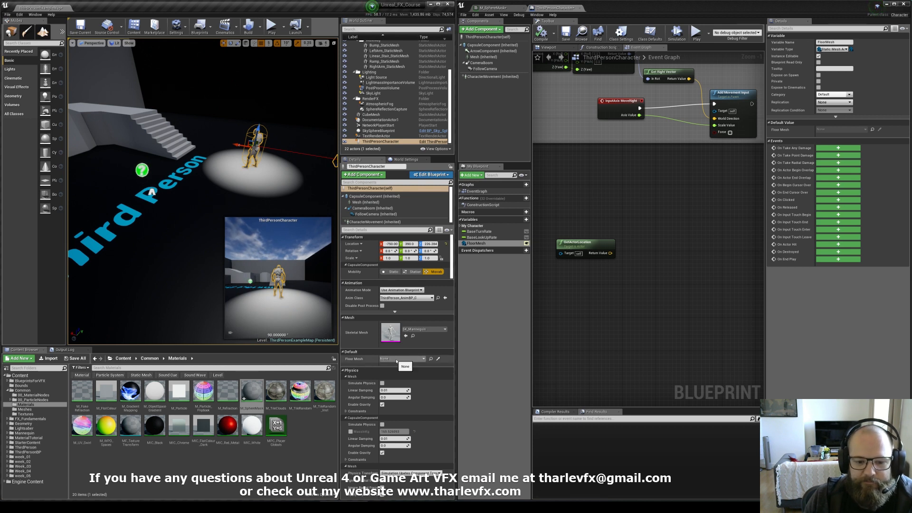
left_click(430, 358)
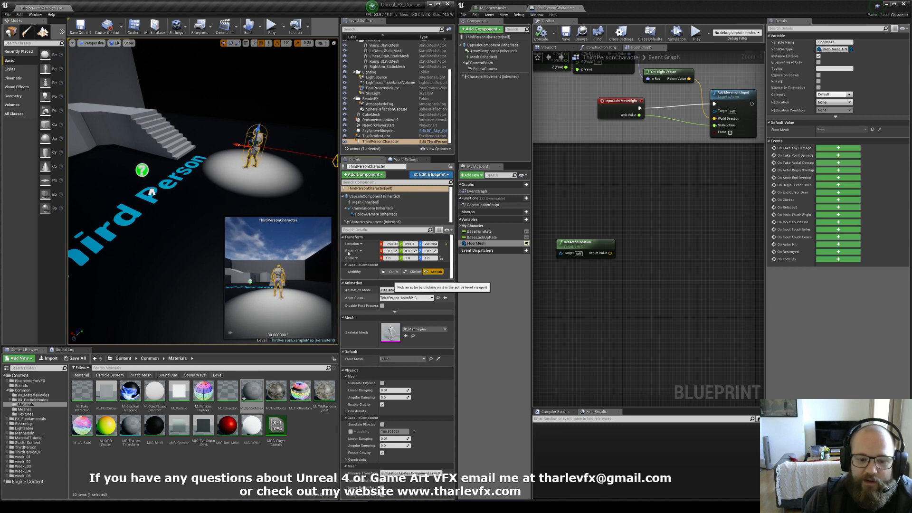
left_click(232, 242)
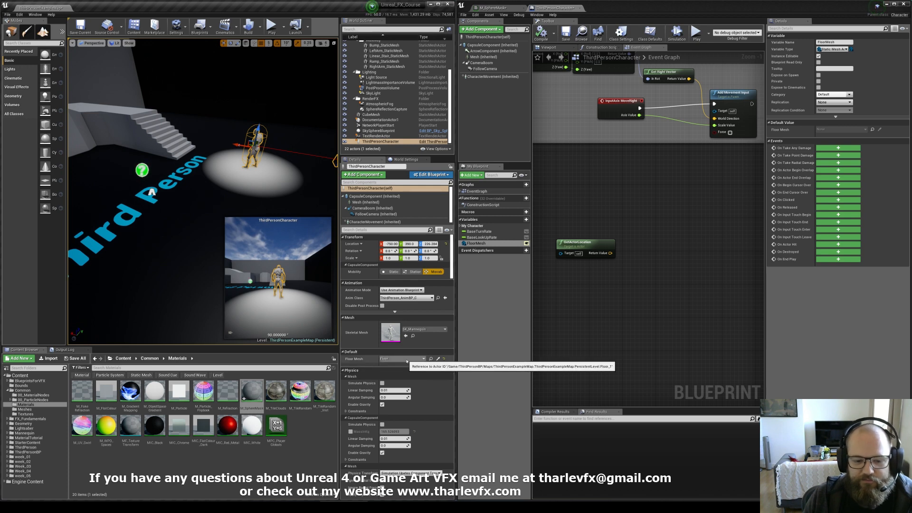
left_click(403, 359)
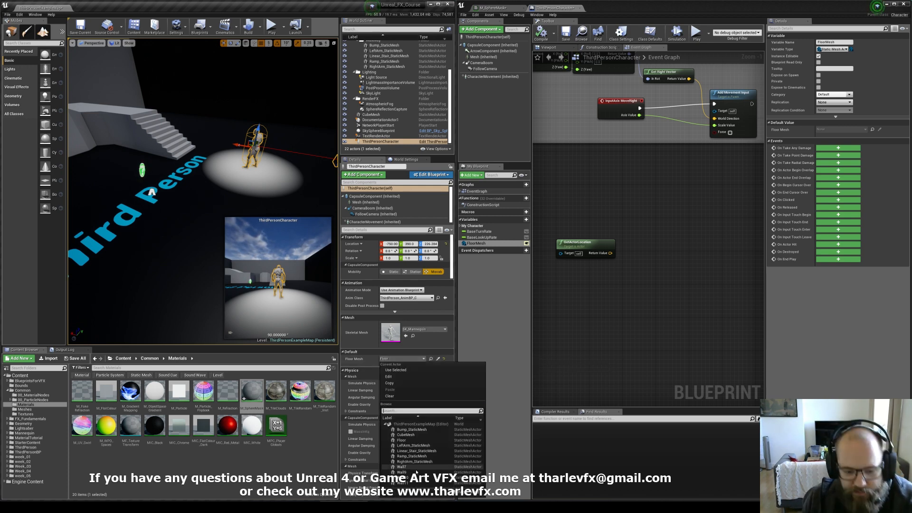
left_click(419, 440)
Step: Add a FloorMesh getter node to the Event Graph
left_click(476, 244)
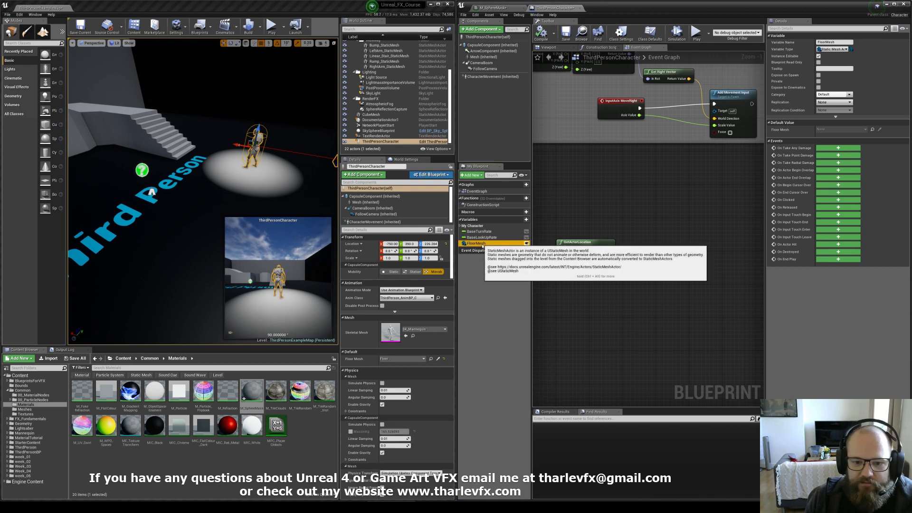
left_click_drag(477, 243, 567, 222)
left_click(575, 227)
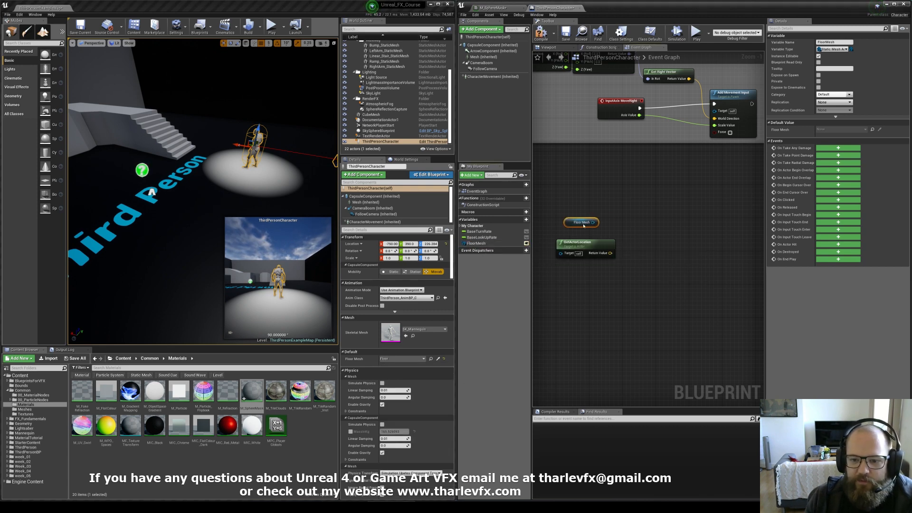
Step: From the FloorMesh getter, add a Set Vector Parameter Value on Materials node via its static mesh component and arrange the nodes
left_click(612, 243)
left_click_drag(605, 222, 644, 221)
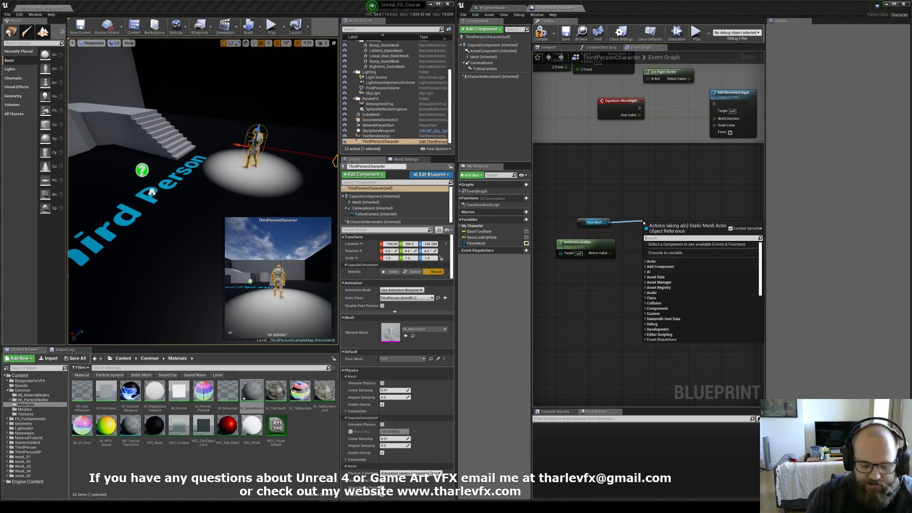
type("set vect")
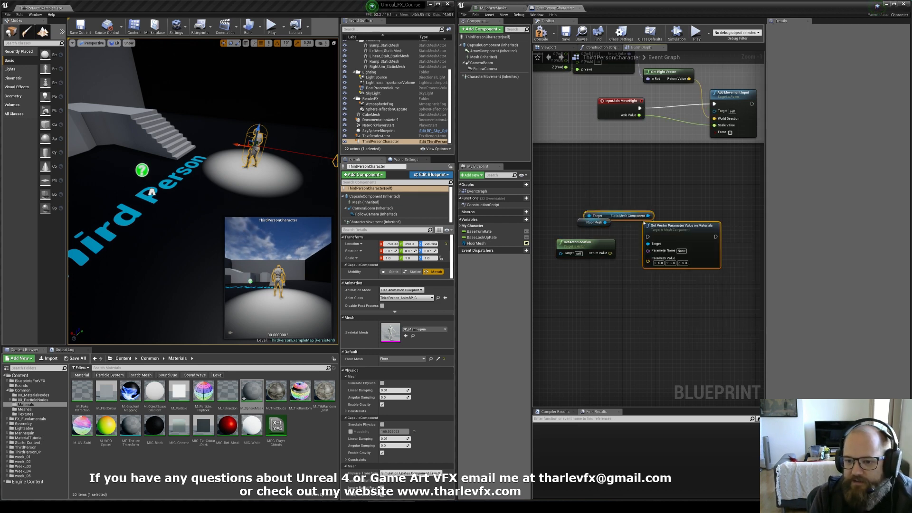
left_click(684, 254)
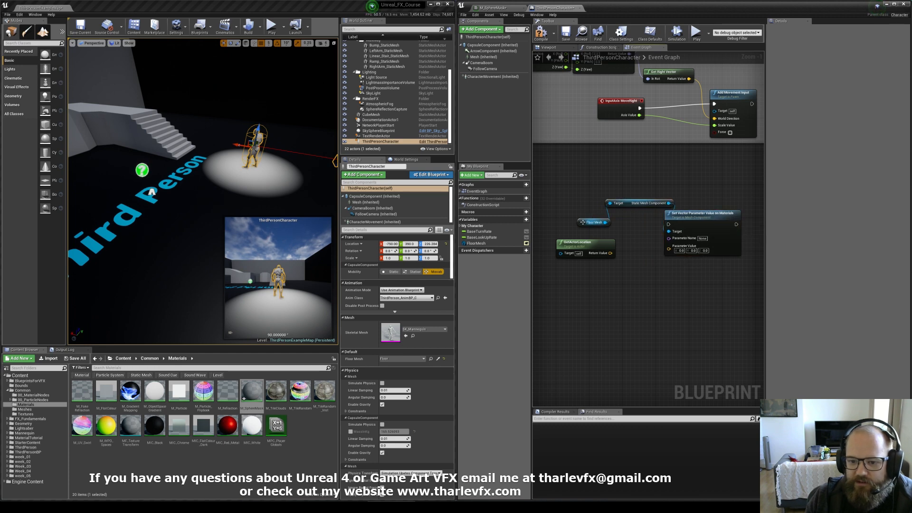
left_click_drag(582, 222, 573, 222)
left_click_drag(634, 203, 620, 223)
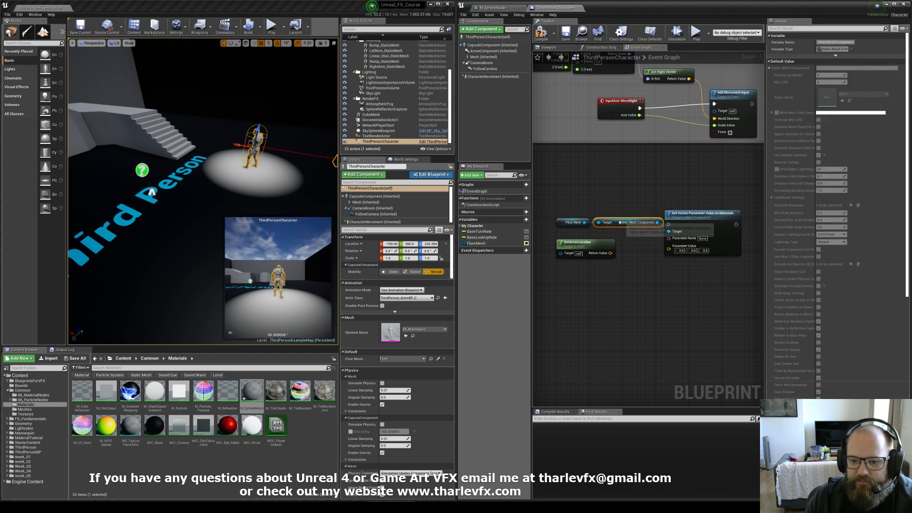
left_click(628, 212)
left_click_drag(680, 217, 689, 216)
left_click(694, 209)
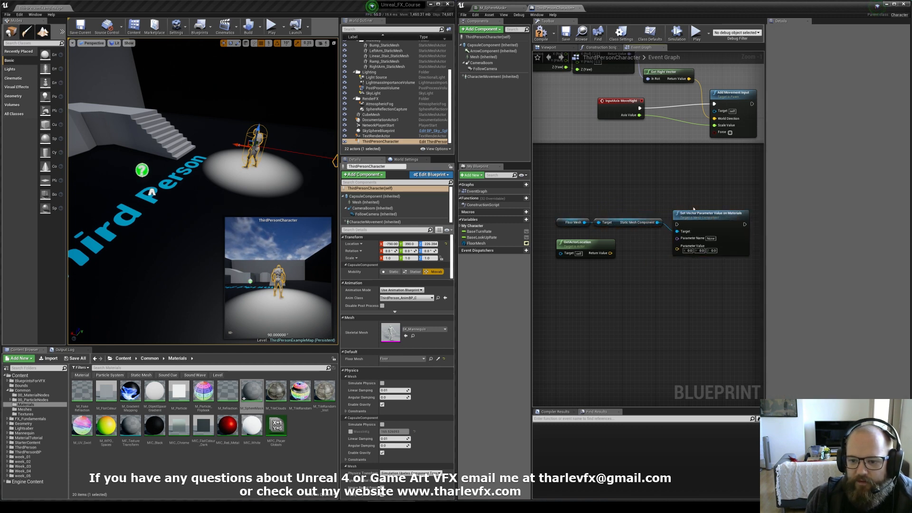
Step: Copy the PlayerPosition parameter name from the material and paste it into the node's Parameter Name
left_click(500, 8)
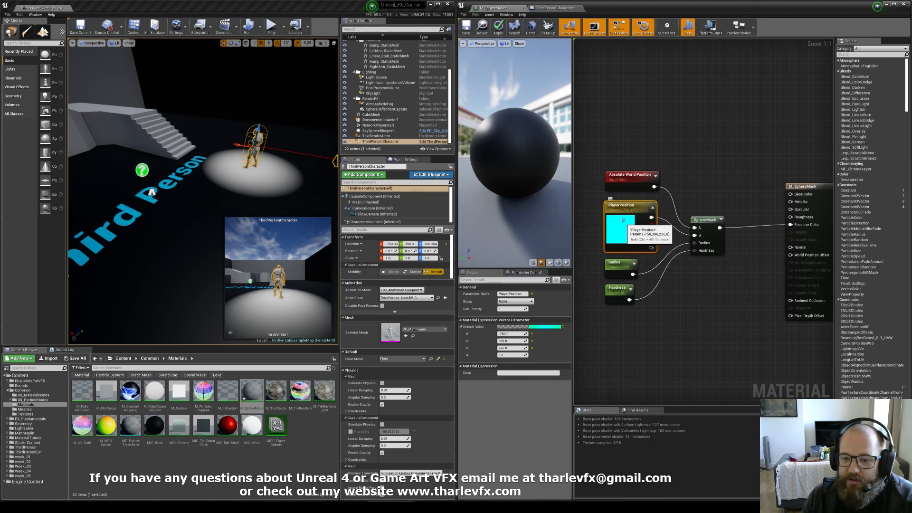
left_click(511, 294)
key("ctrl+c")
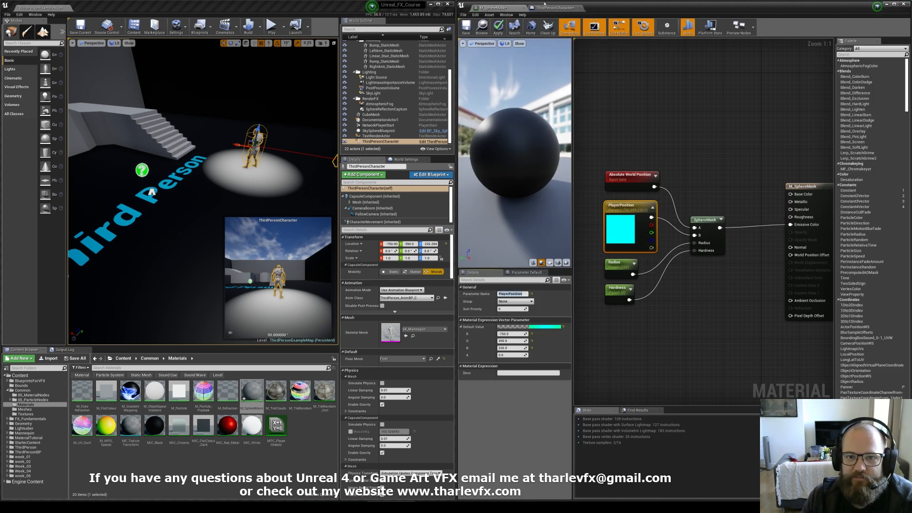
left_click(552, 8)
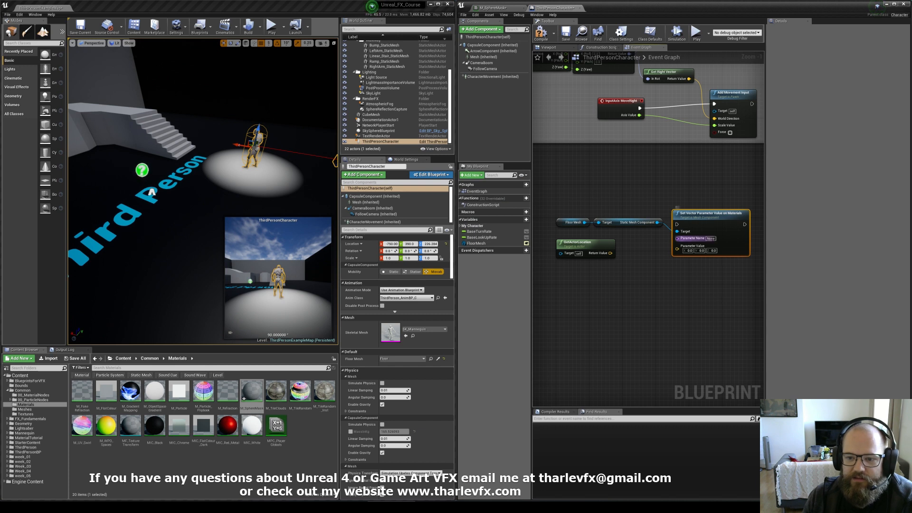
left_click(711, 239)
key("ctrl+v")
left_click(692, 183)
left_click_drag(708, 210, 712, 203)
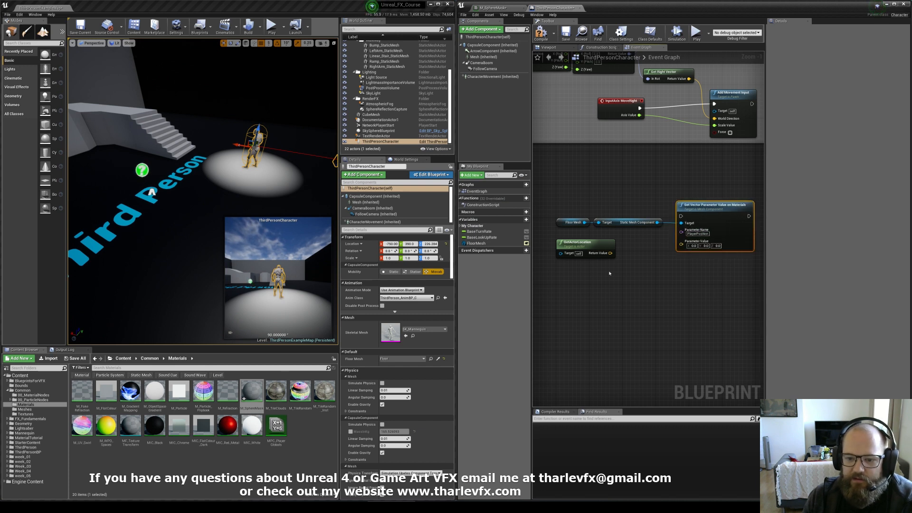
Step: Connect the GetActorLocation return value to the Set Vector Parameter Value node's Parameter Value input
left_click_drag(610, 253, 681, 245)
left_click_drag(696, 206, 696, 209)
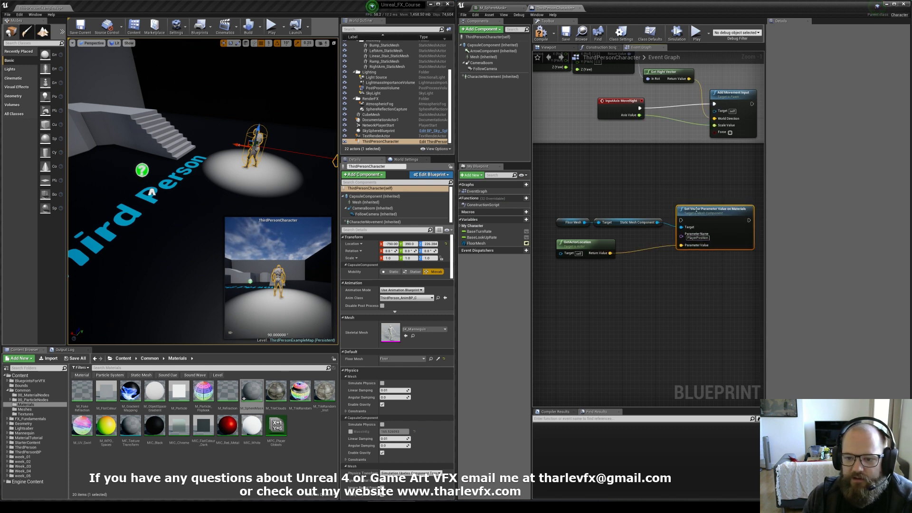
left_click(649, 248)
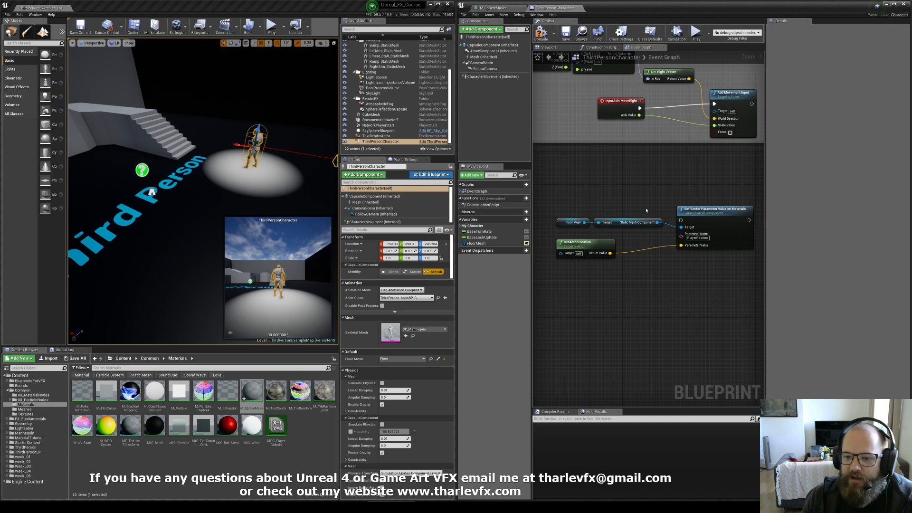
left_click(495, 9)
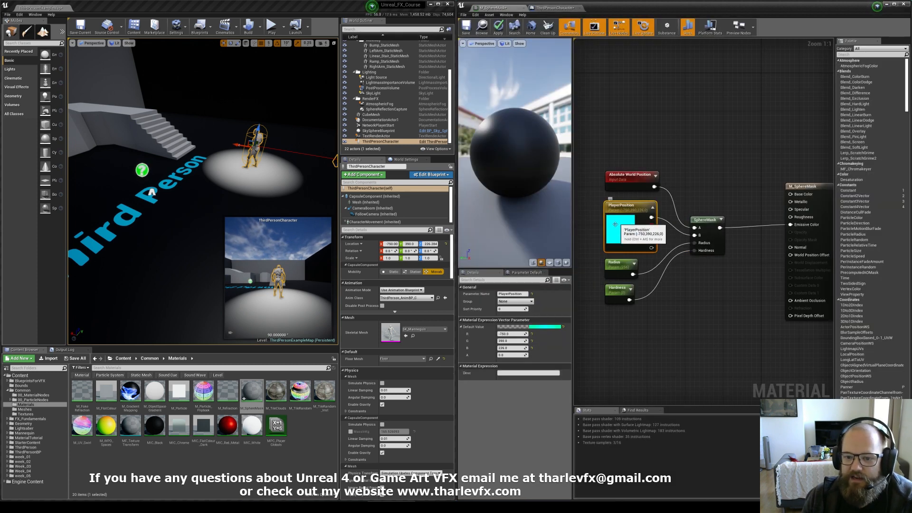
left_click(551, 8)
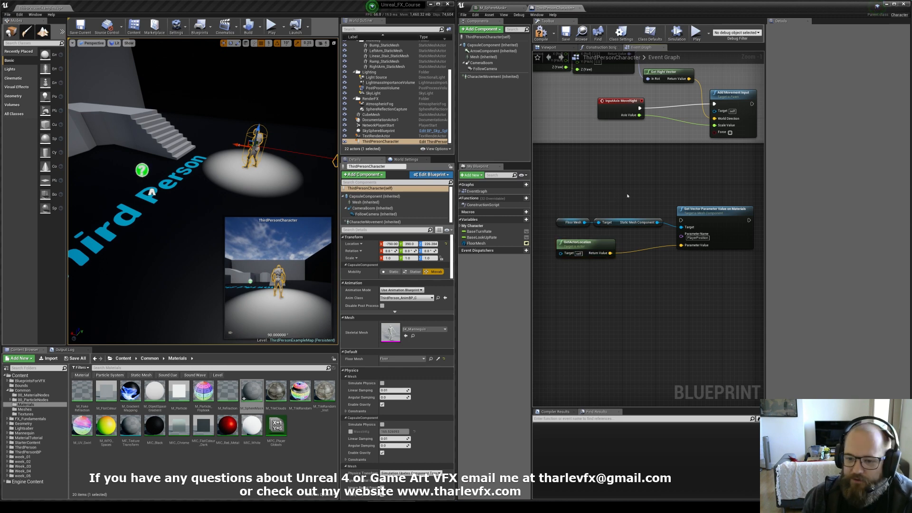
left_click_drag(698, 215, 701, 206)
Step: Add an Event Tick node and wire its execution into the Set Vector Parameter Value node
right_click(574, 182)
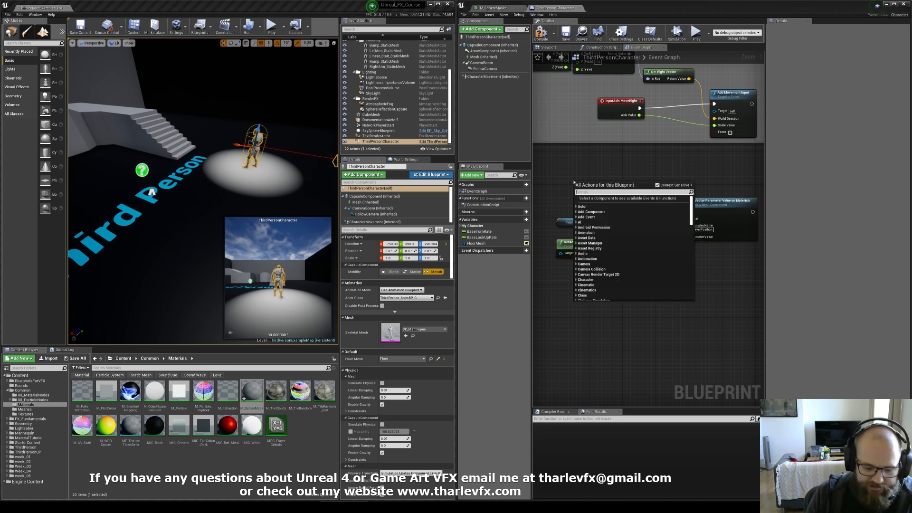
type("event tick")
key("Return")
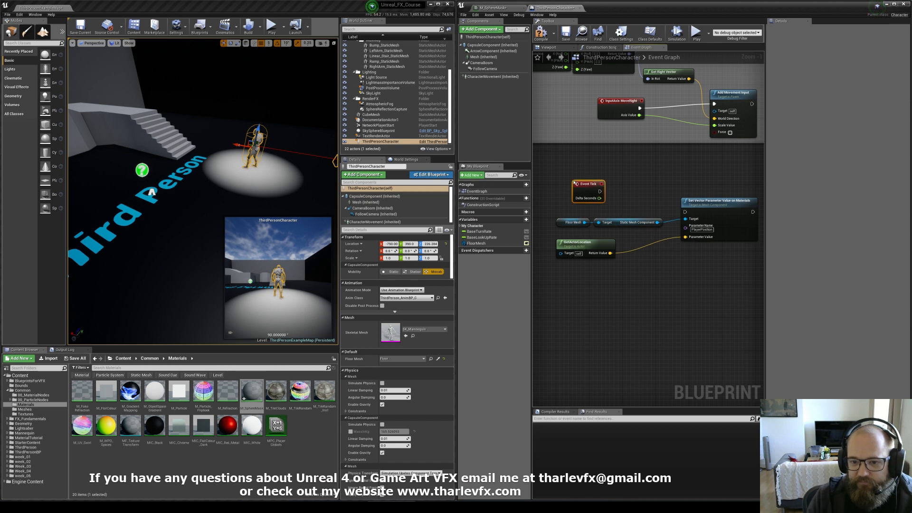
left_click_drag(582, 190, 685, 212)
left_click(590, 191)
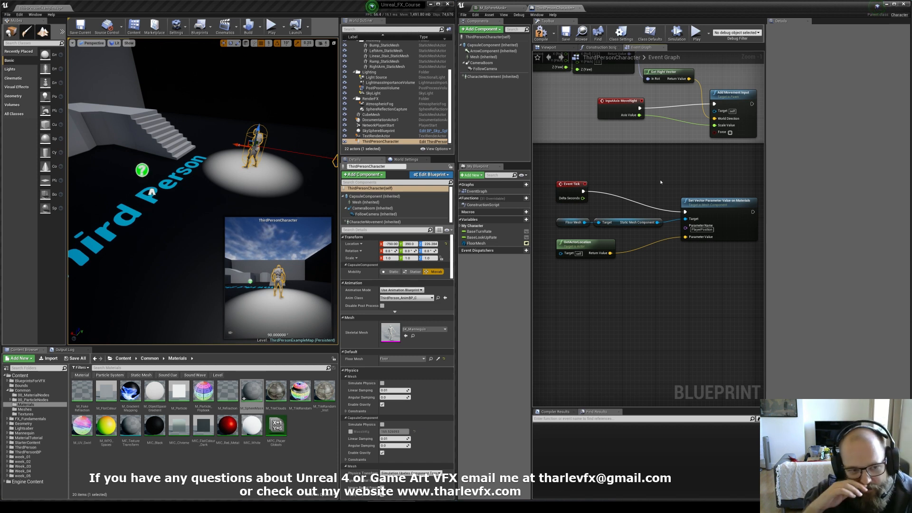
left_click(620, 185)
right_click_drag(623, 186, 627, 196)
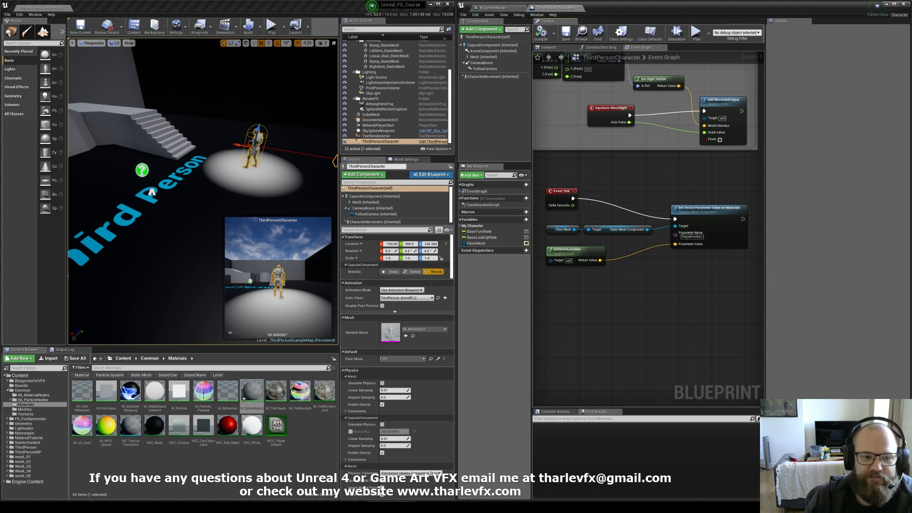
Step: Play the level and walk the character around the floor to test the sphere mask
left_click(272, 27)
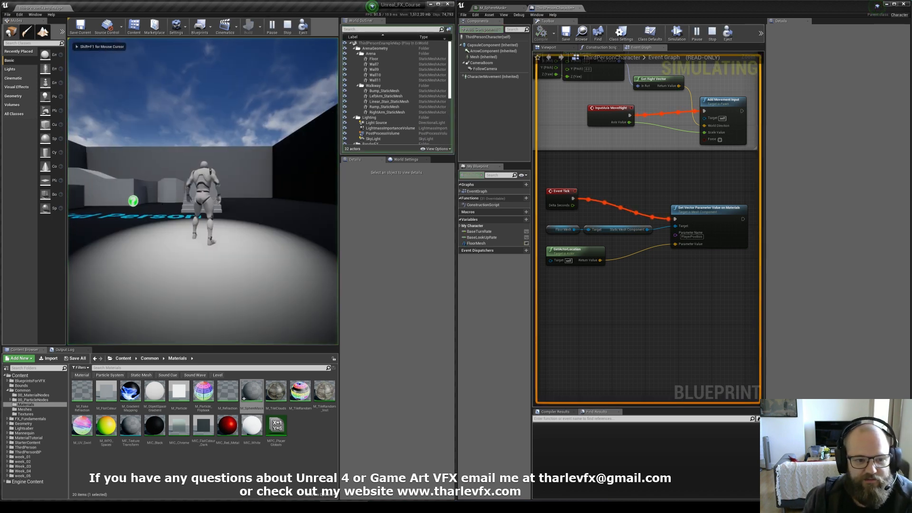
key("w")
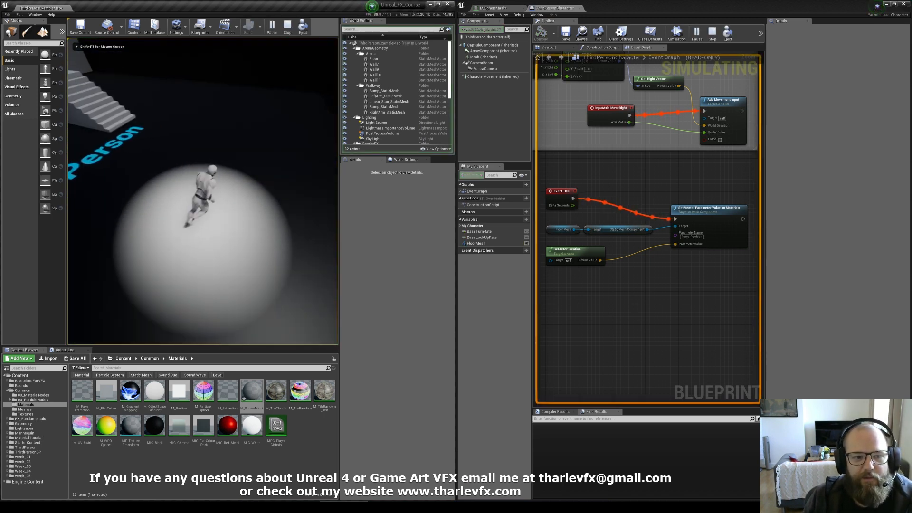
key("w")
key("d")
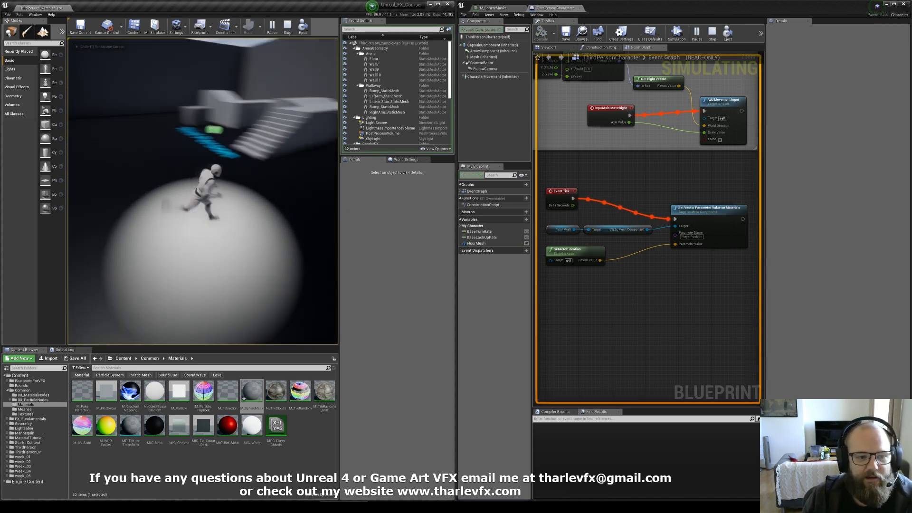
key("w")
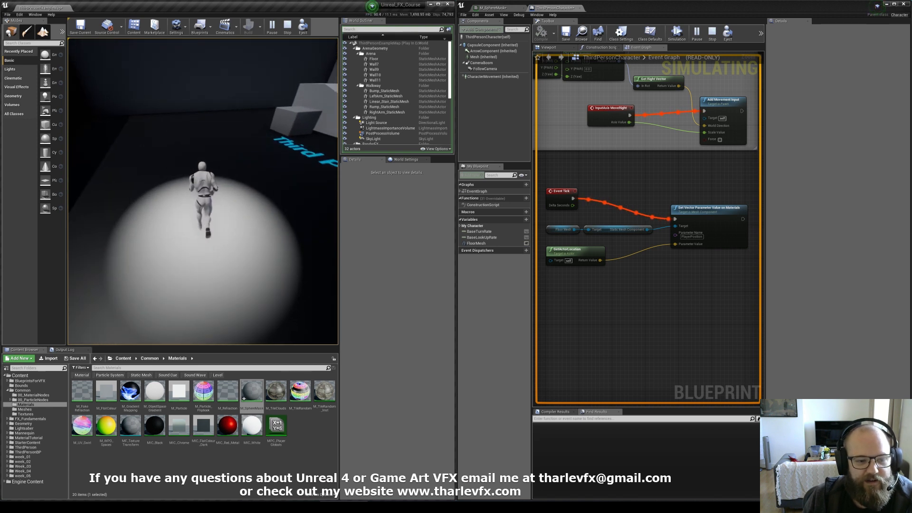
key("w")
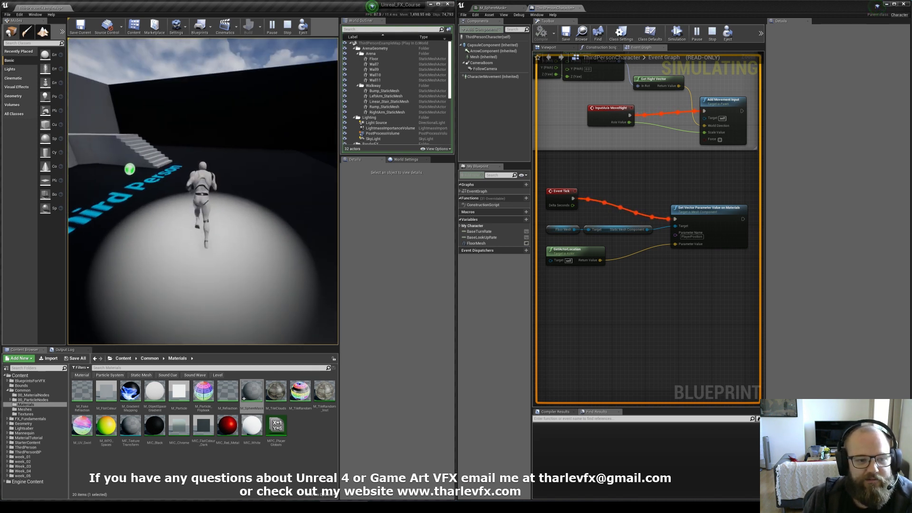
key("w")
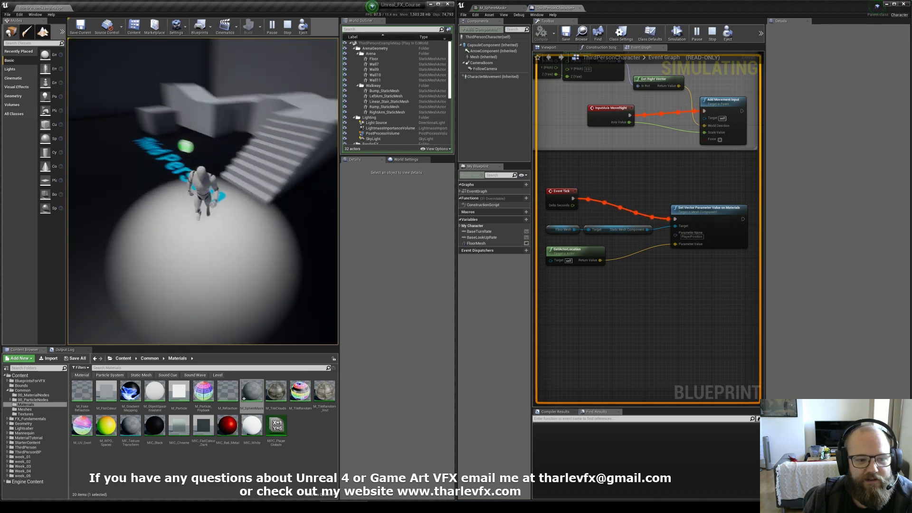
key("w")
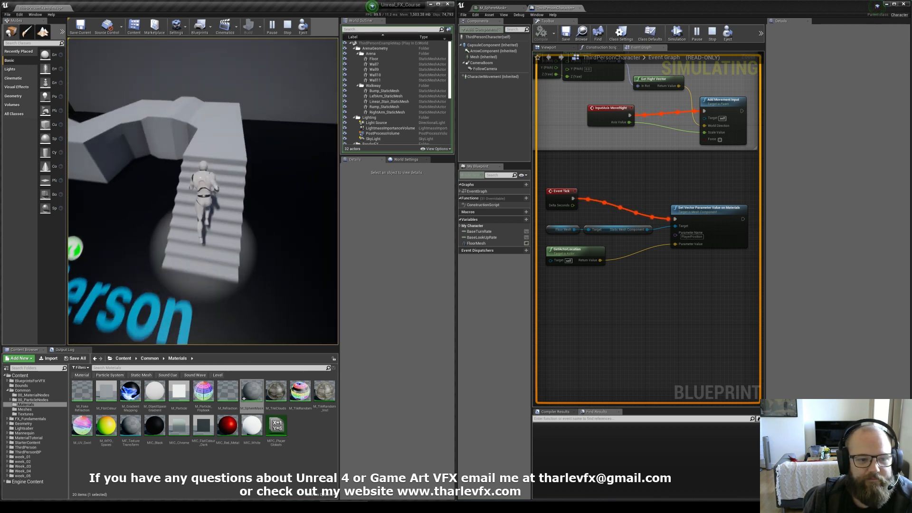
key("w")
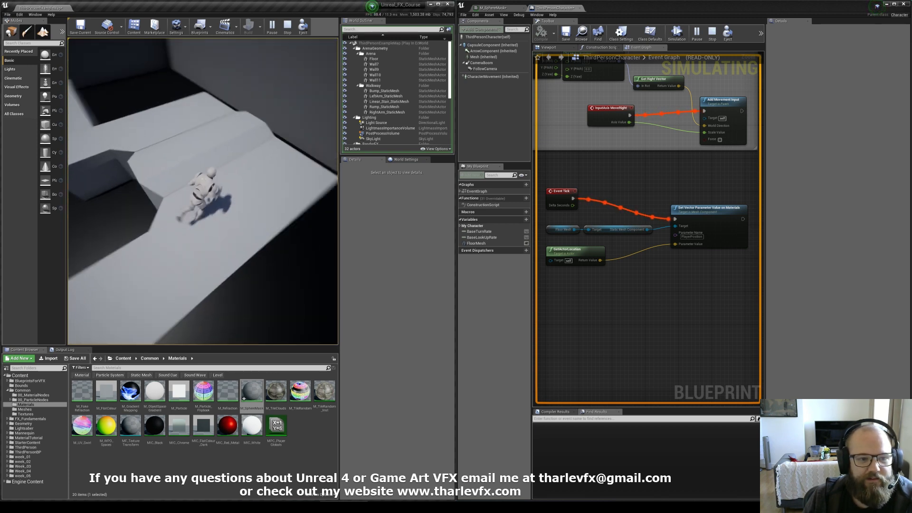
key("w")
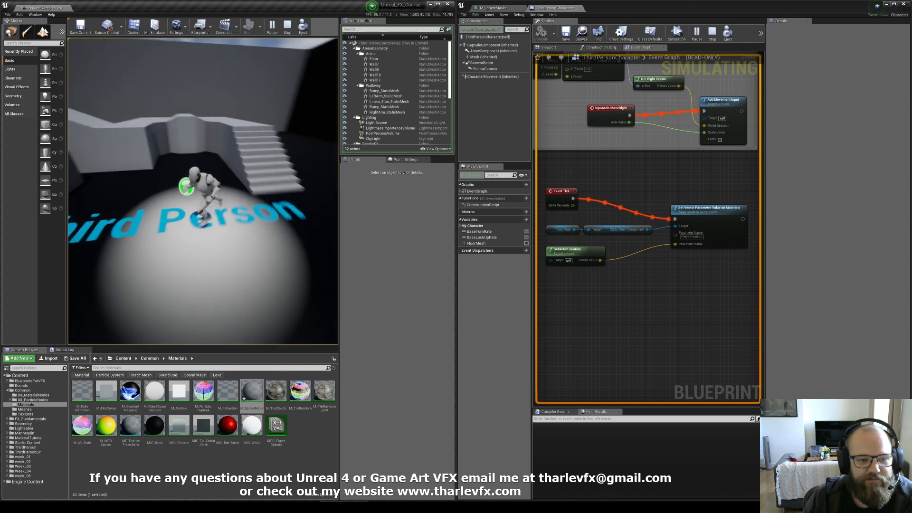
key("w")
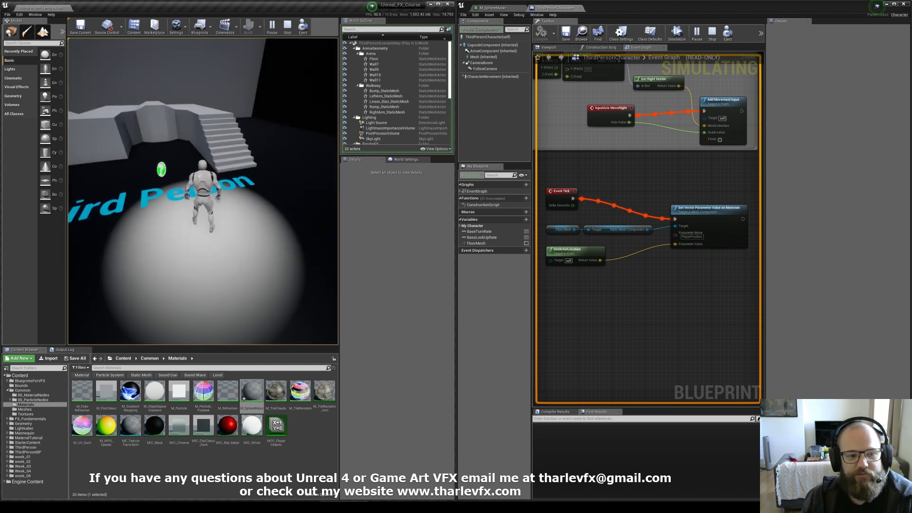
key("Escape")
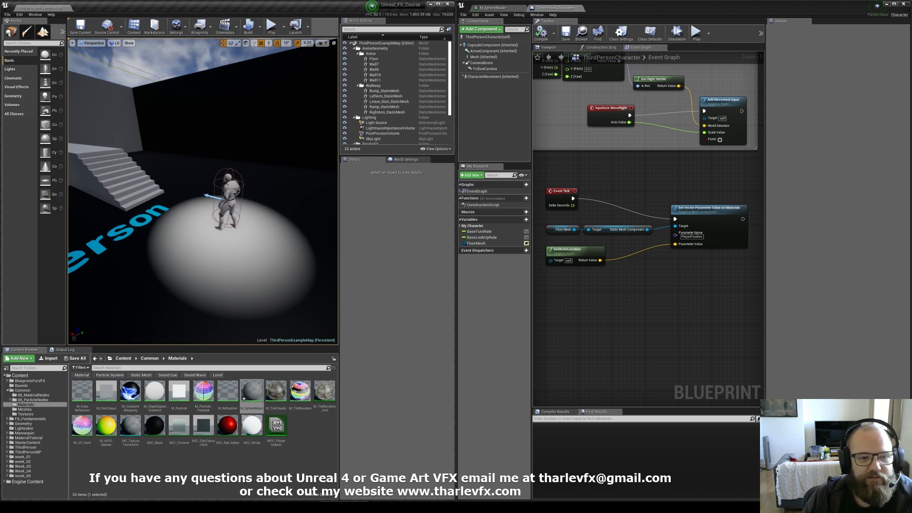
Step: Delete the FloorMesh variable from the character Blueprint, confirming the deletion although it is in use
left_click(109, 114)
left_click(207, 119)
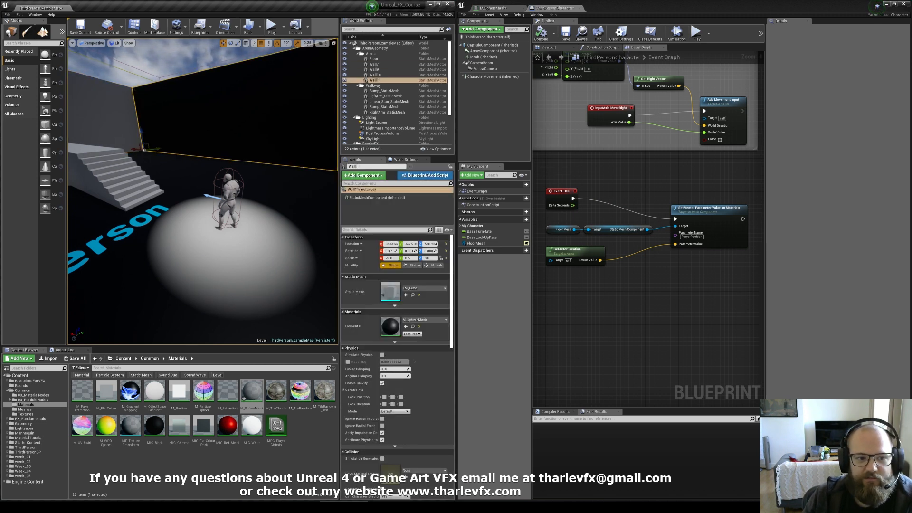
right_click_drag(207, 157, 225, 238)
left_click(207, 220)
left_click(623, 301)
left_click(481, 244)
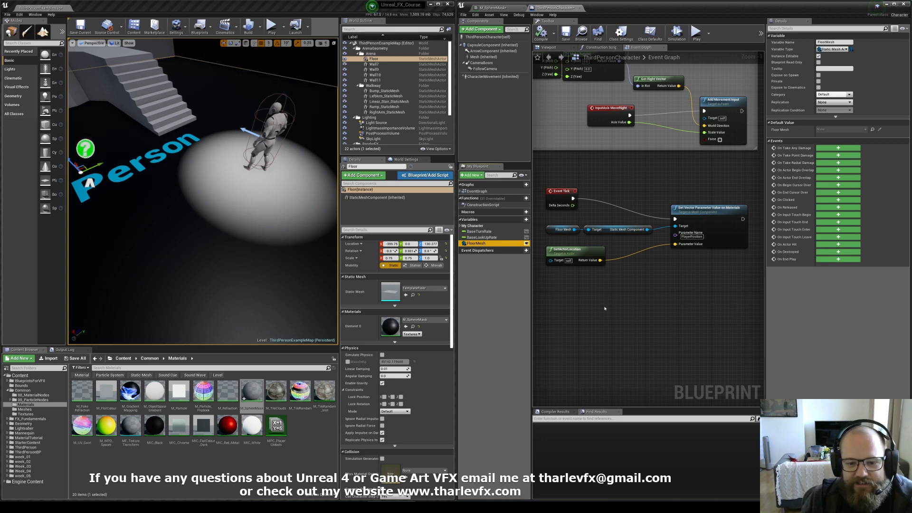
key("F2")
key("BackSpace")
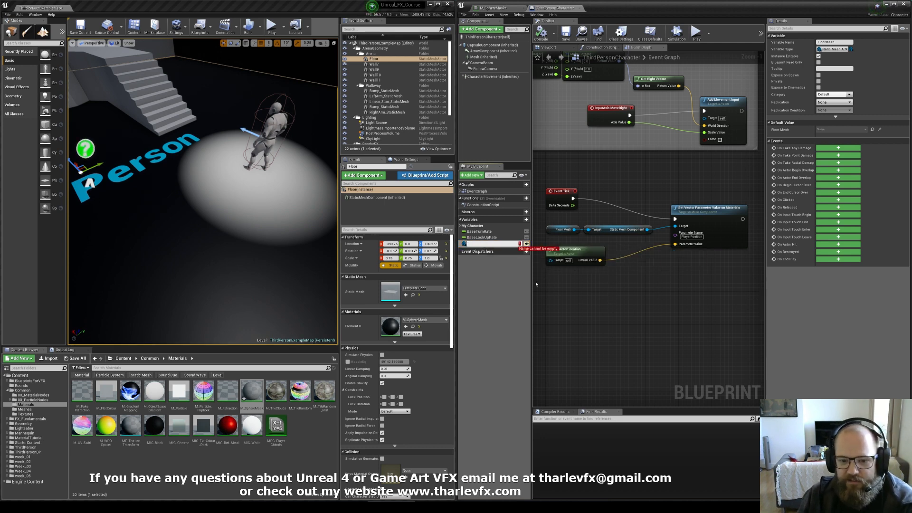
key("Escape")
key("Delete")
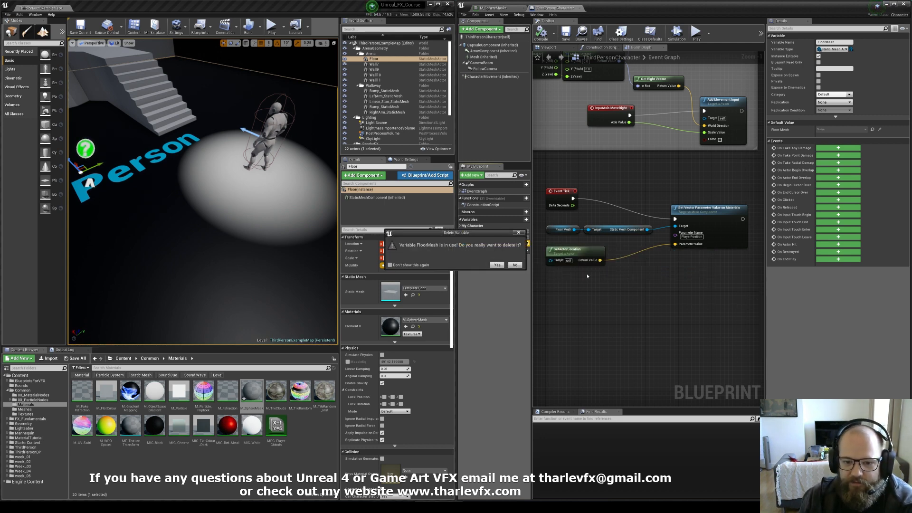
left_click(497, 265)
Step: Delete the Set Vector Parameter Value on Materials node and switch back to the SphereMask material
left_click(699, 242)
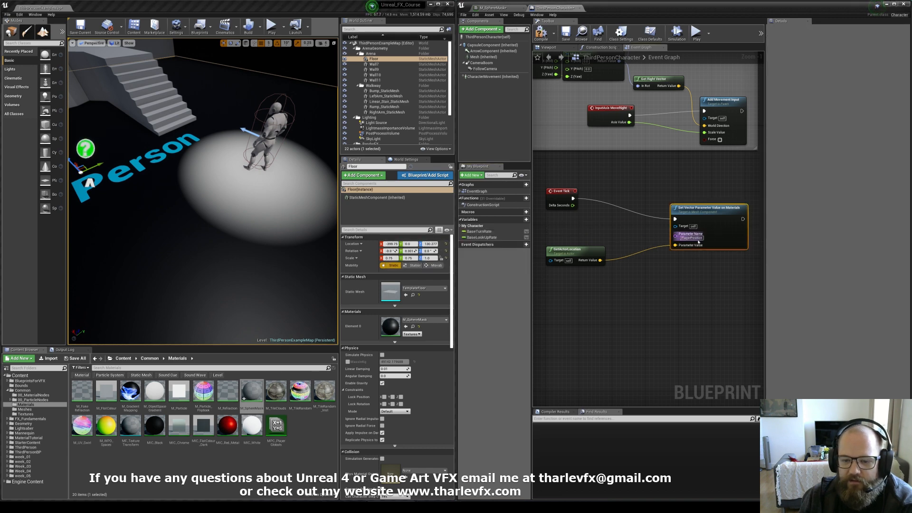
key("Delete")
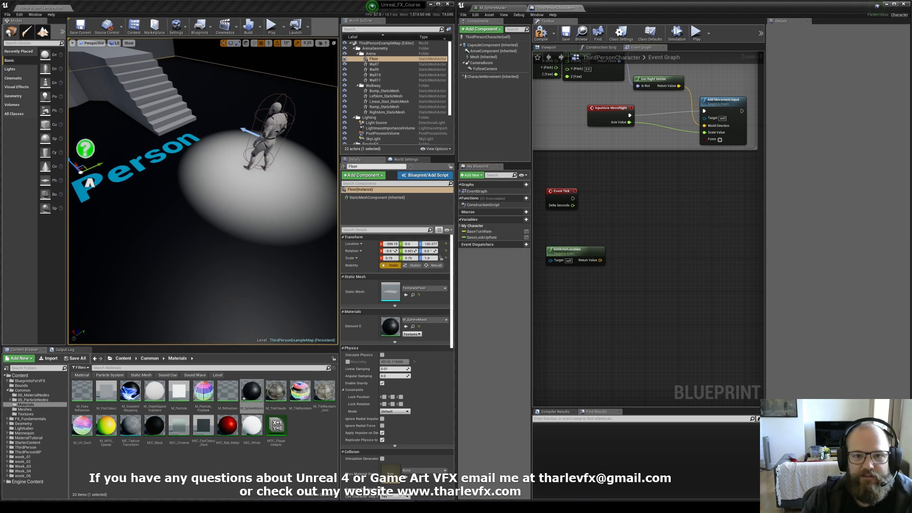
left_click(494, 7)
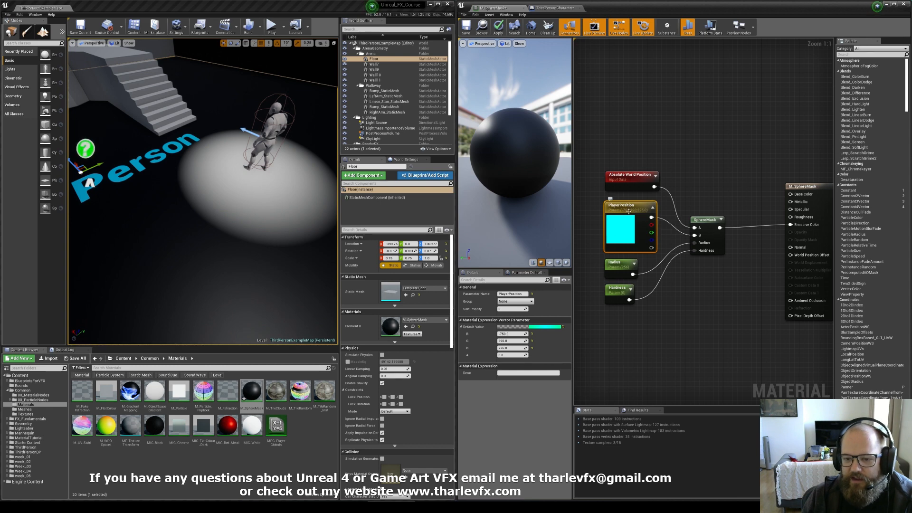
left_click(590, 246)
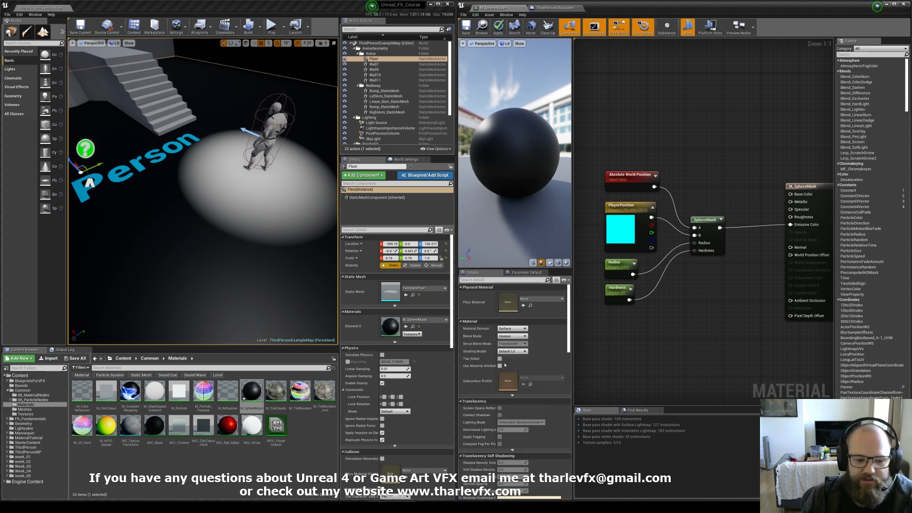
left_click(304, 472)
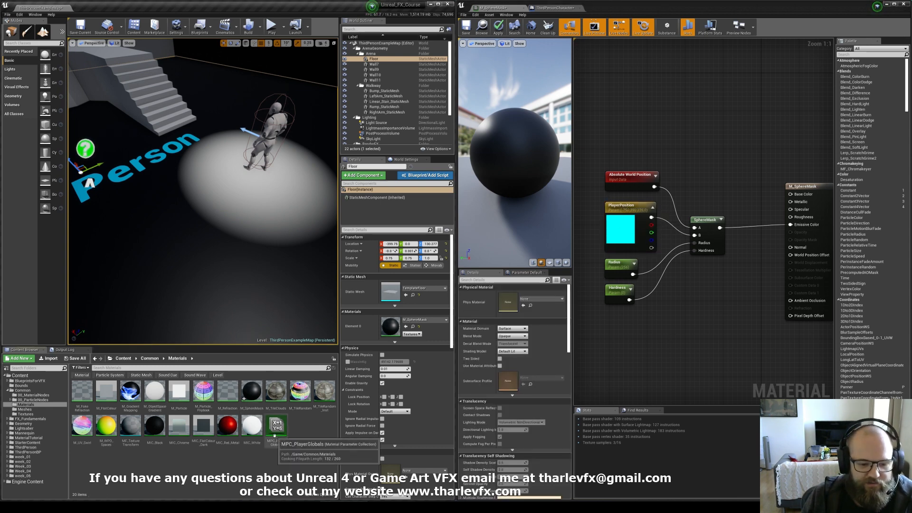
left_click(276, 427)
key("Delete")
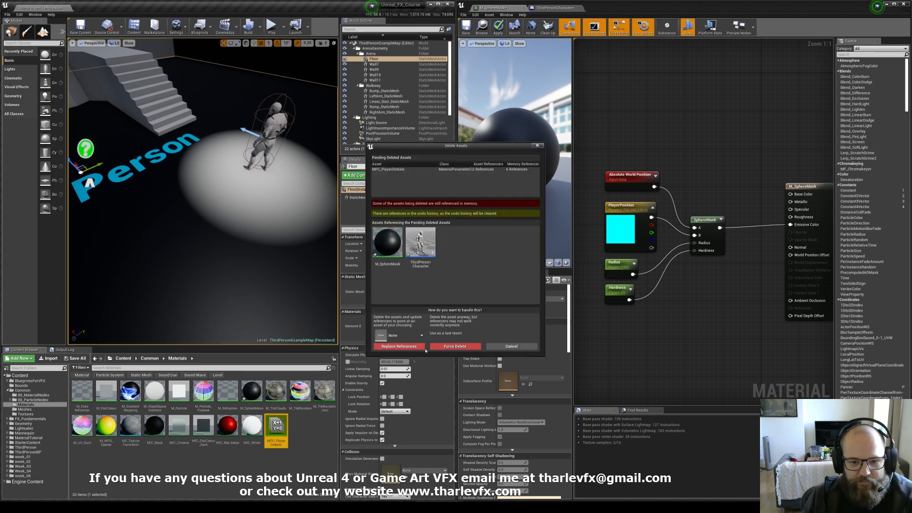
left_click(501, 347)
Step: Create a new Material Parameter Collection in the Materials folder named MPC_Player
right_click(306, 431)
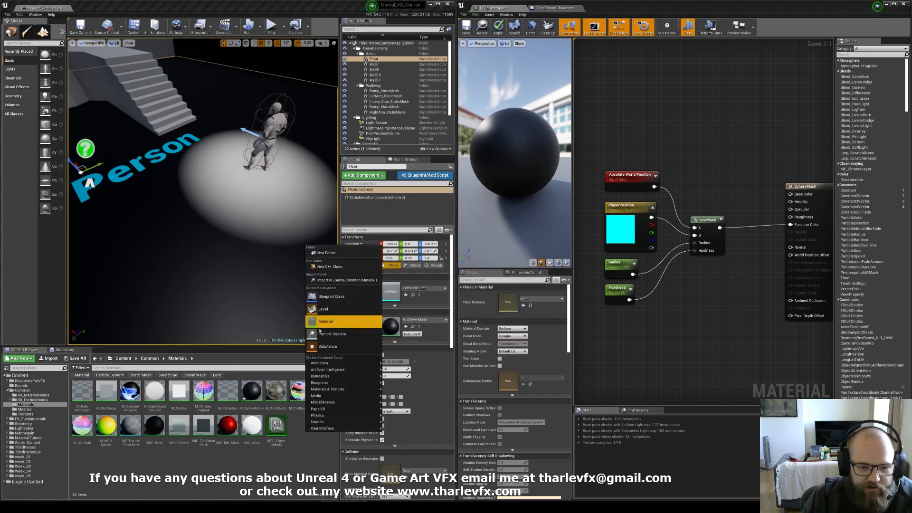
mouse_move(332, 390)
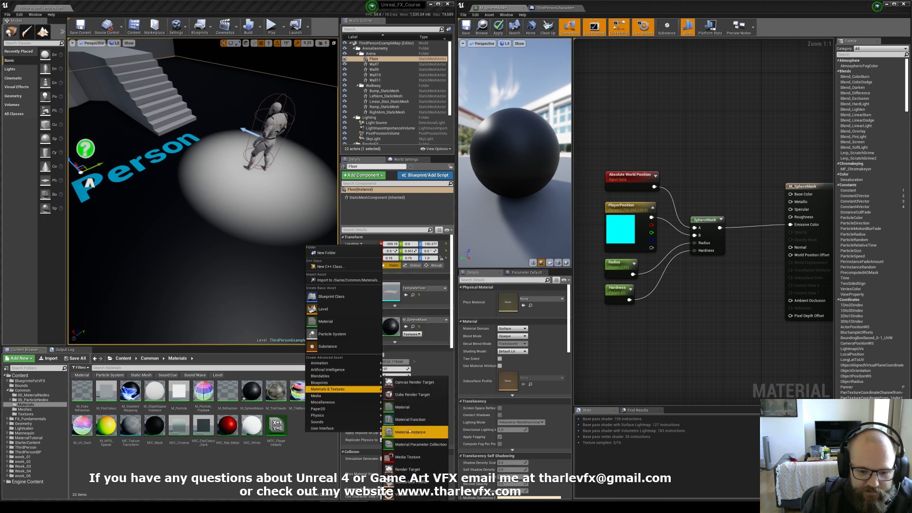
left_click(418, 444)
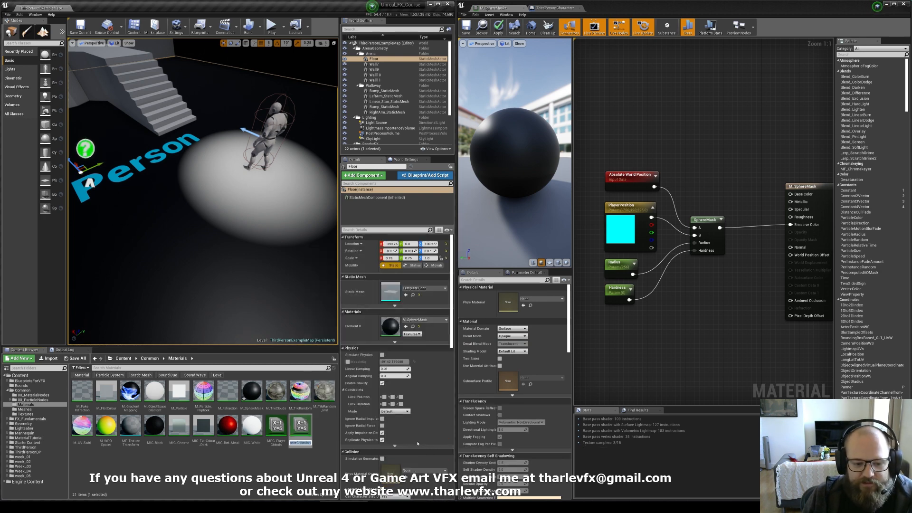
type("MPC_P")
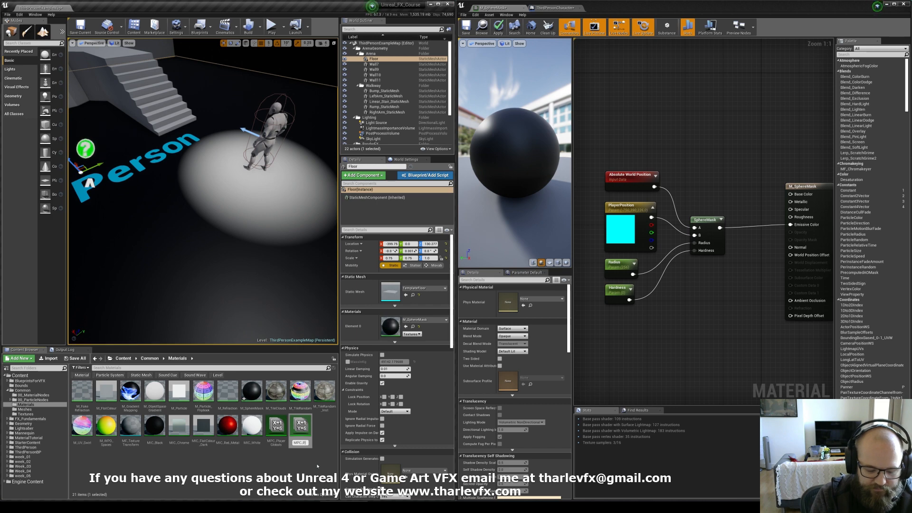
type("layer")
key("Return")
Step: Open MPC_Player and add a vector parameter named PlayerPosition to the collection
double_click(277, 427)
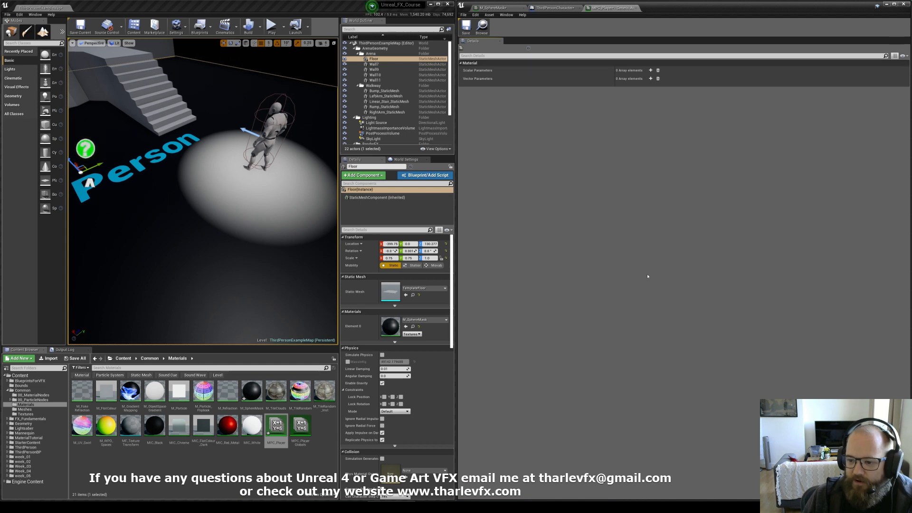
left_click(554, 8)
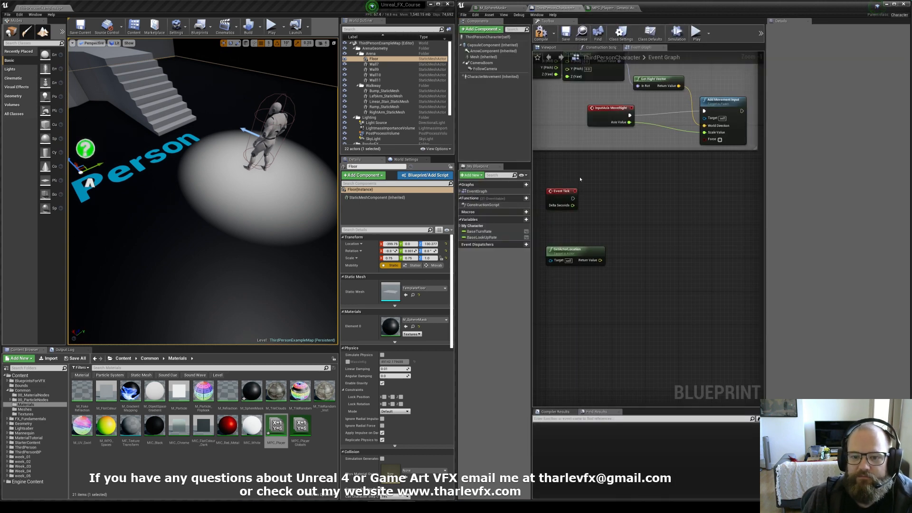
left_click(496, 7)
left_click(635, 230)
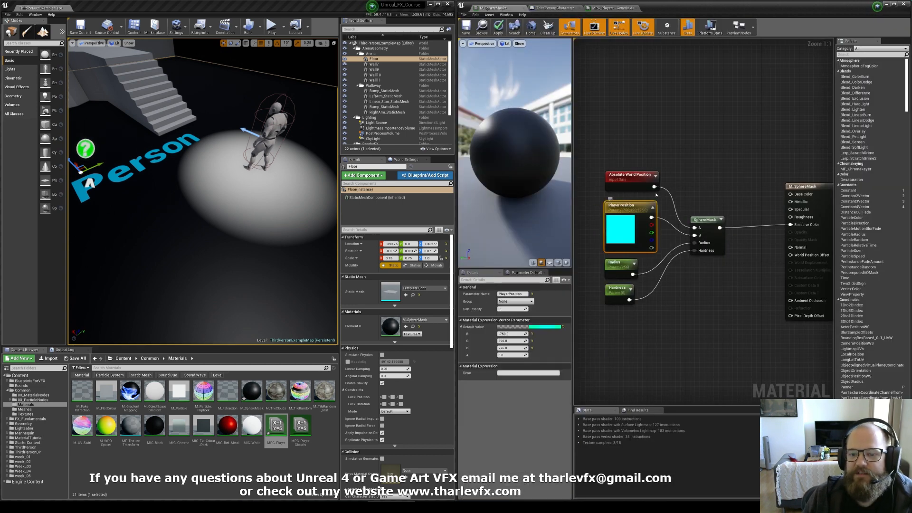
right_click_drag(266, 162, 209, 138)
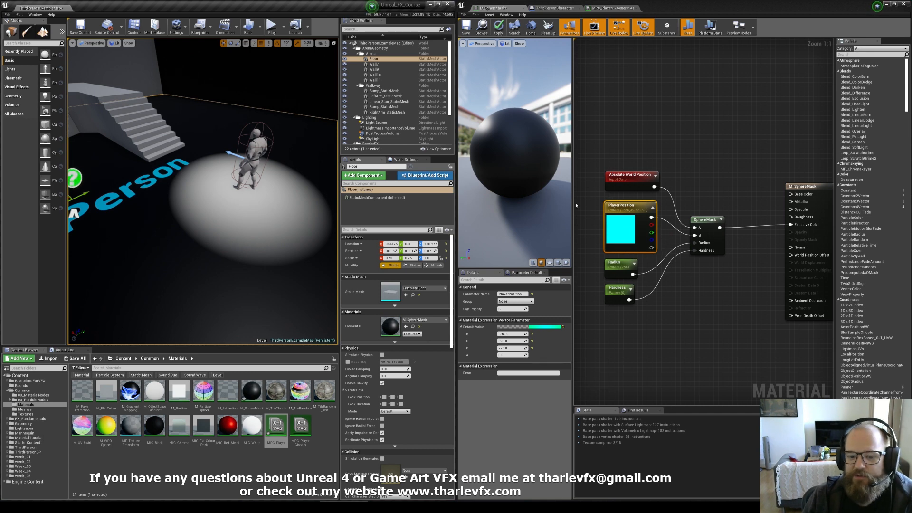
left_click(612, 8)
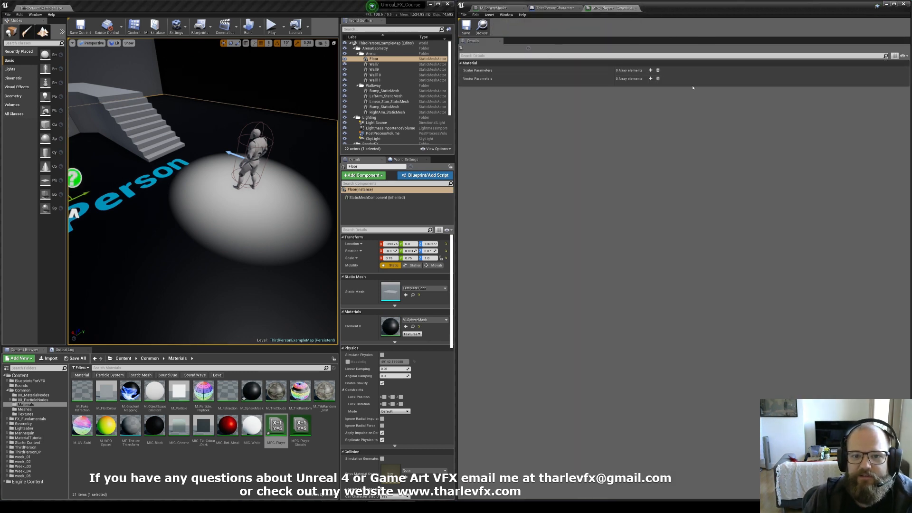
left_click(651, 78)
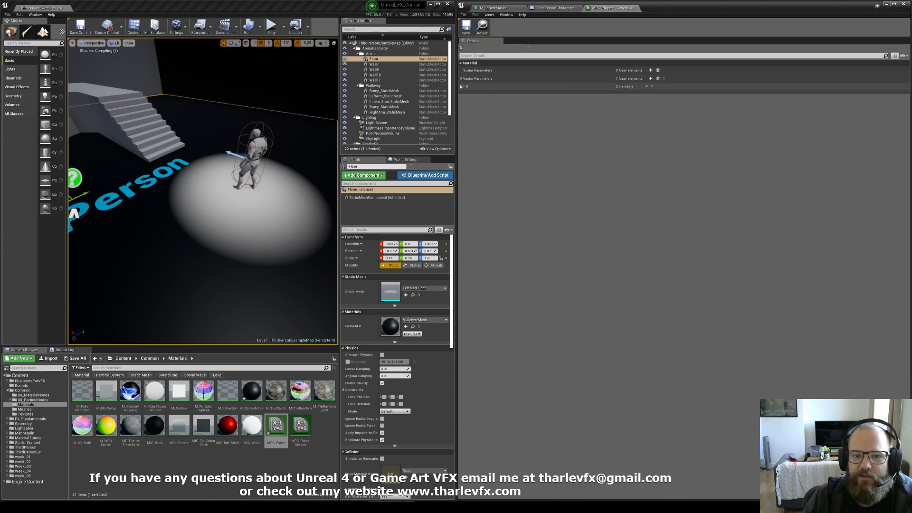
left_click(461, 86)
left_click(631, 101)
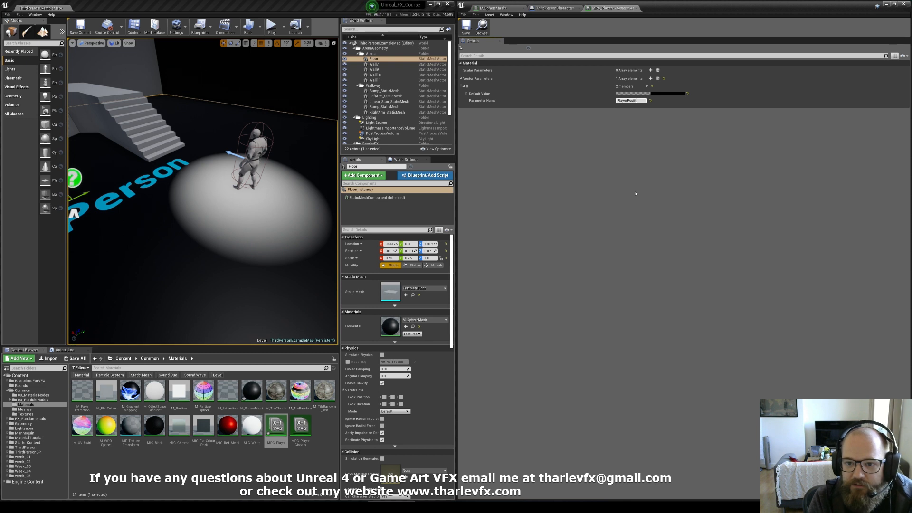
left_click(467, 94)
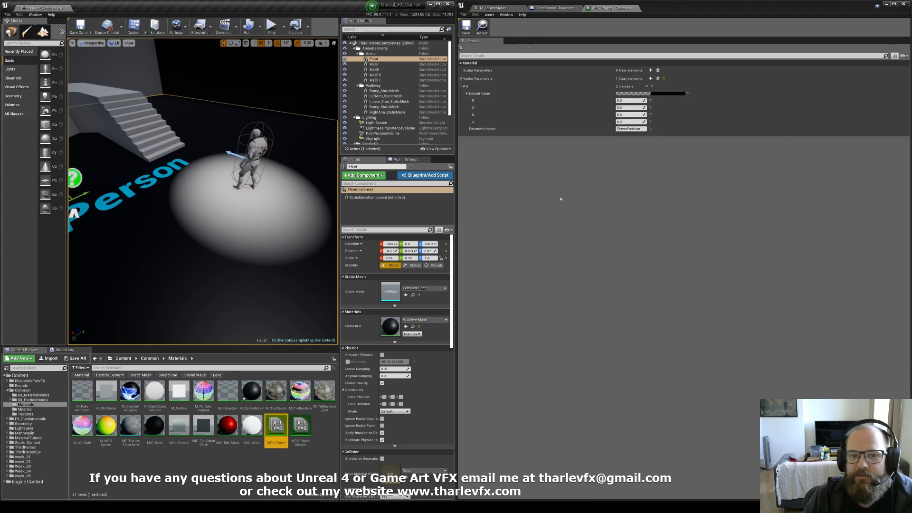
Step: Replace the PlayerPosition vector parameter node in M_SphereMask with a Collection Parameter node reading PlayerPosition from MPC_Player
left_click(496, 8)
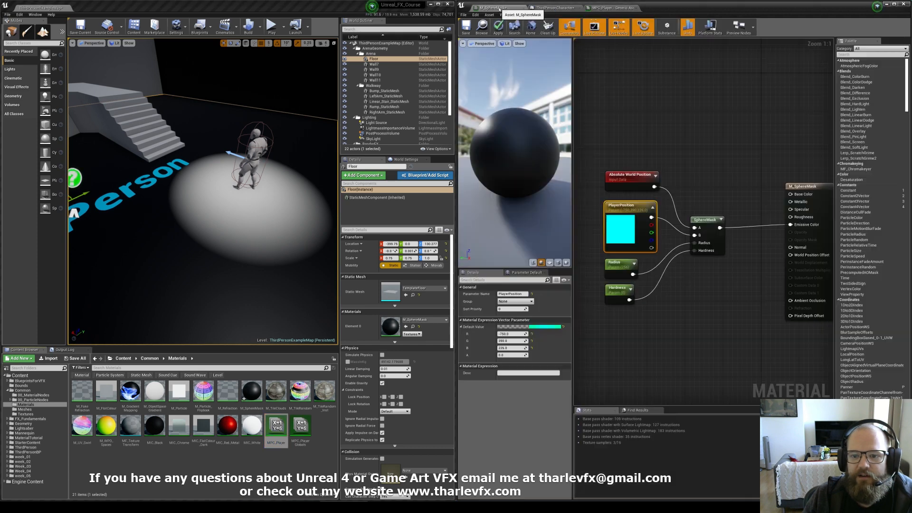
right_click_drag(633, 232, 686, 228)
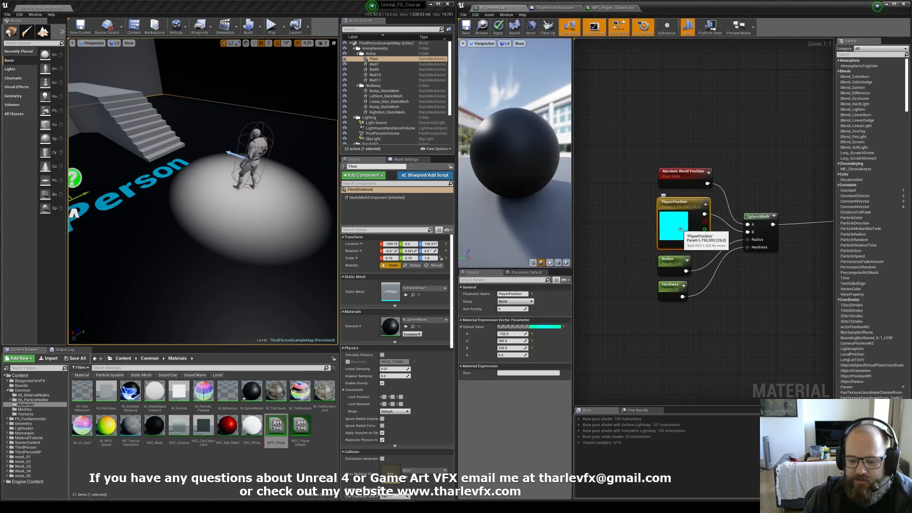
key("Delete")
right_click(628, 209)
type("collection")
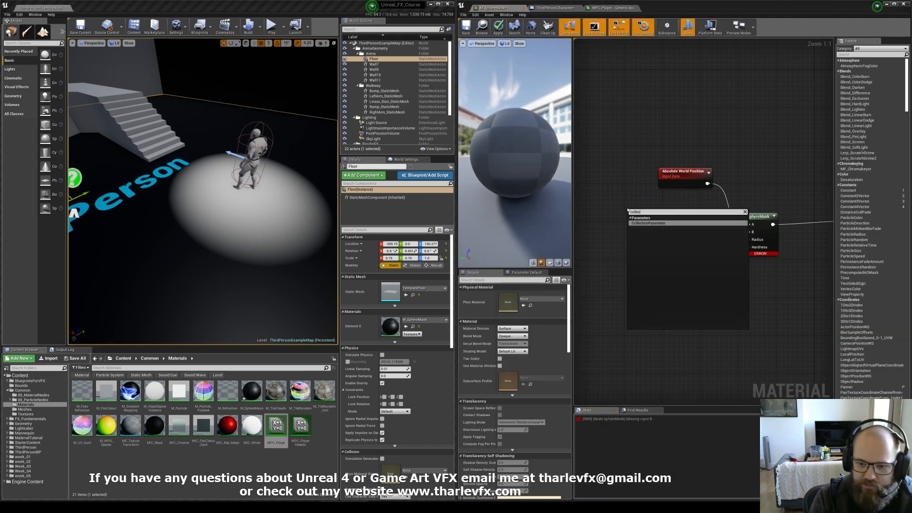
key("Return")
left_click_drag(637, 212, 611, 203)
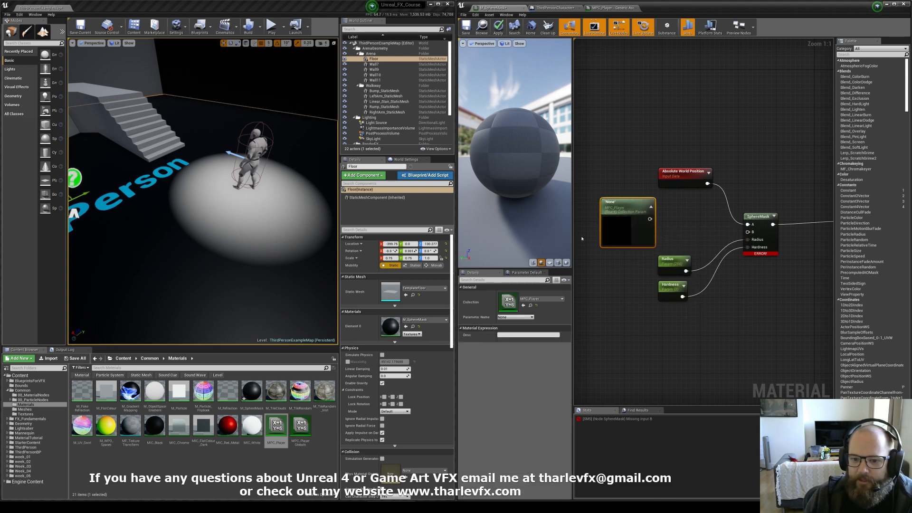
left_click(535, 300)
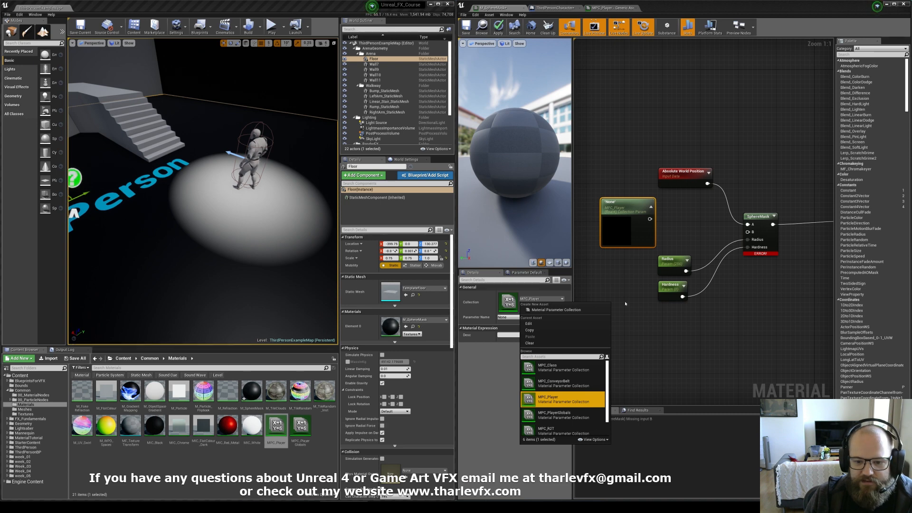
left_click(553, 401)
left_click(516, 317)
left_click(514, 324)
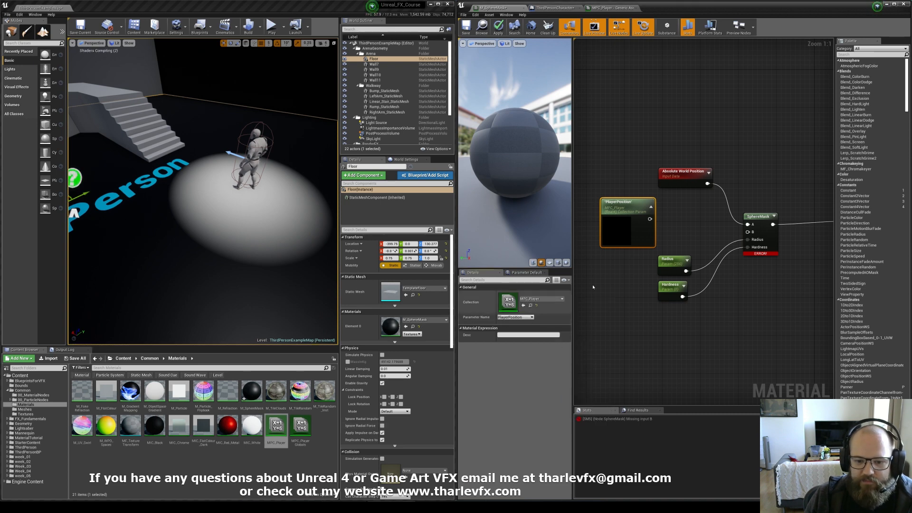
Step: Connect the collection parameter's output to the SphereMask node's B input
right_click_drag(680, 203, 671, 184)
left_click(660, 203)
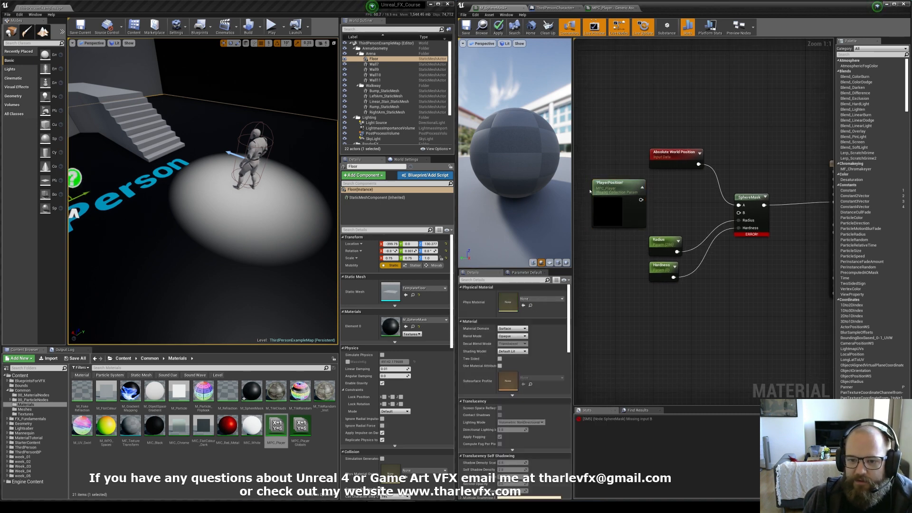
left_click_drag(641, 199, 739, 213)
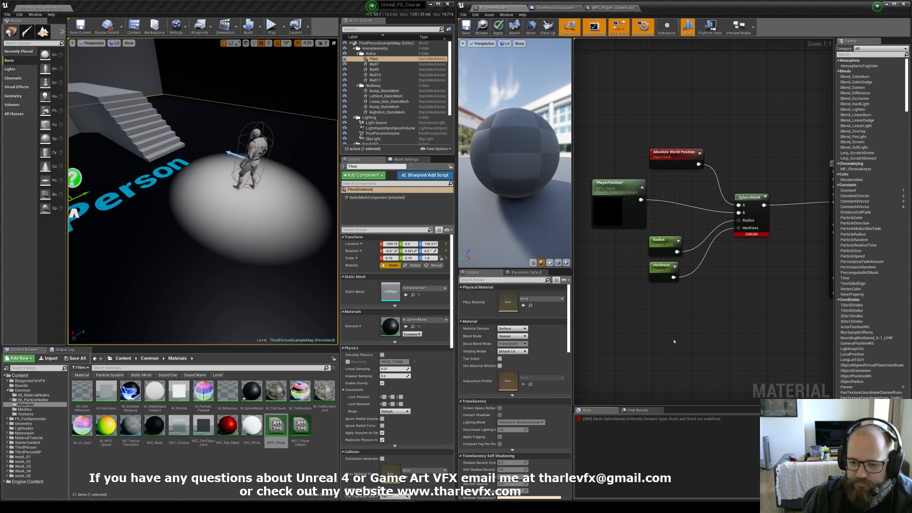
right_click_drag(606, 244, 620, 238)
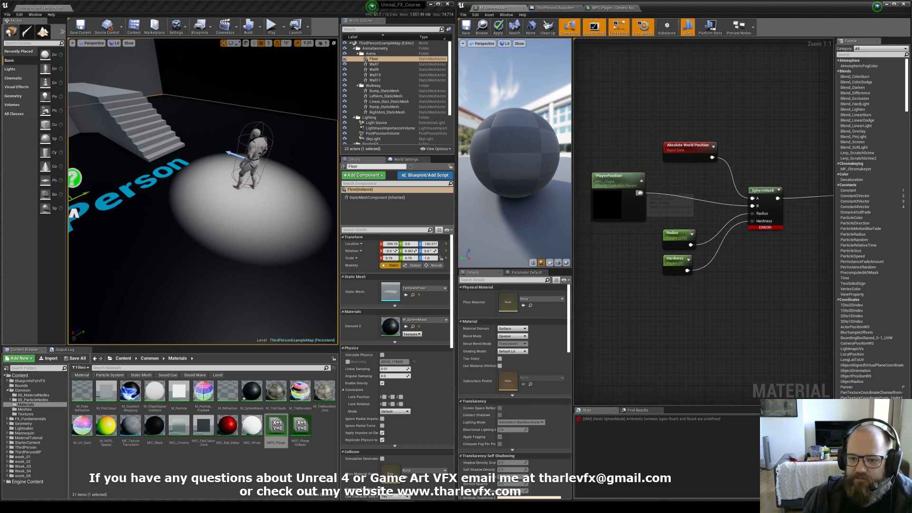
left_click(555, 8)
left_click(613, 8)
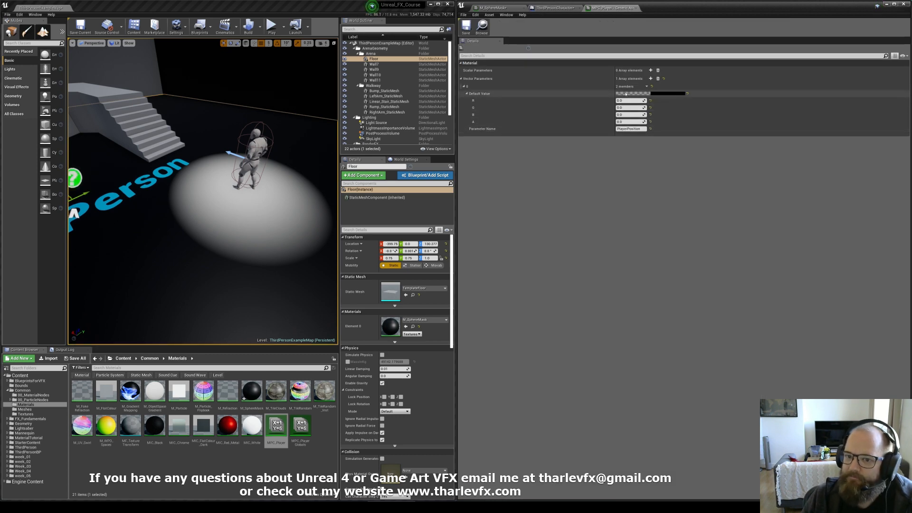
left_click(504, 9)
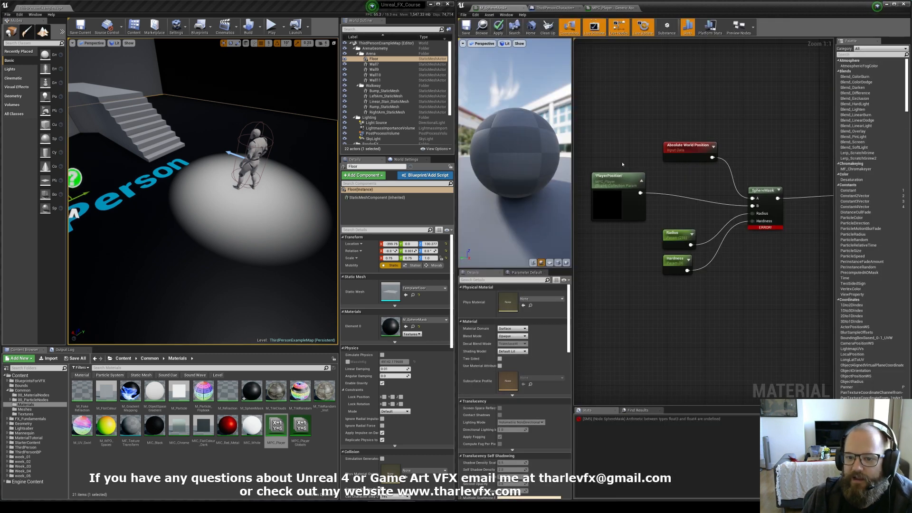
left_click(612, 288)
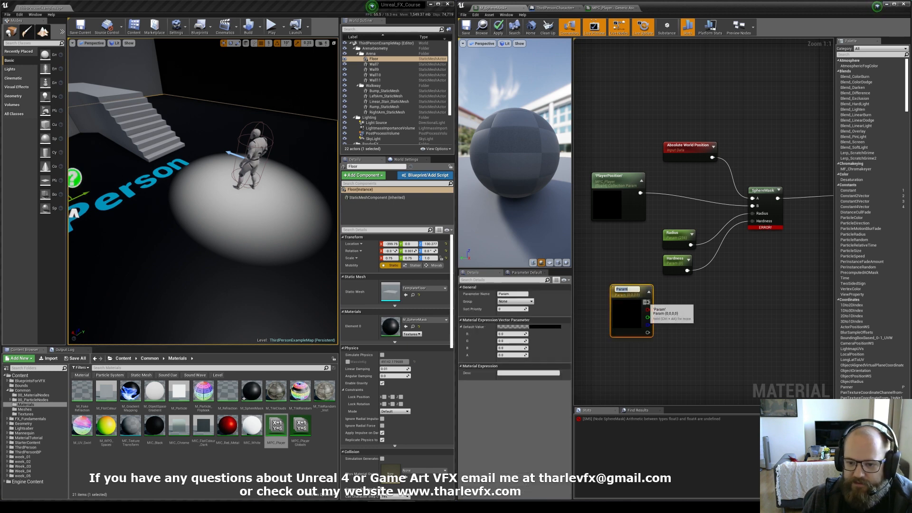
left_click(647, 302)
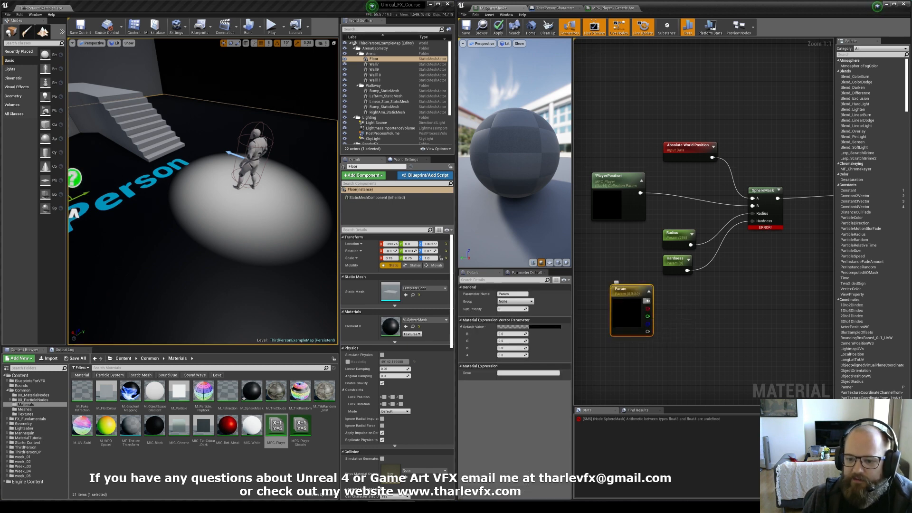
key("Delete")
Step: Insert a Component Mask node after the collection parameter with R, G and B channels enabled
left_click(625, 208)
left_click_drag(641, 192, 668, 191)
type("mask")
key("Return")
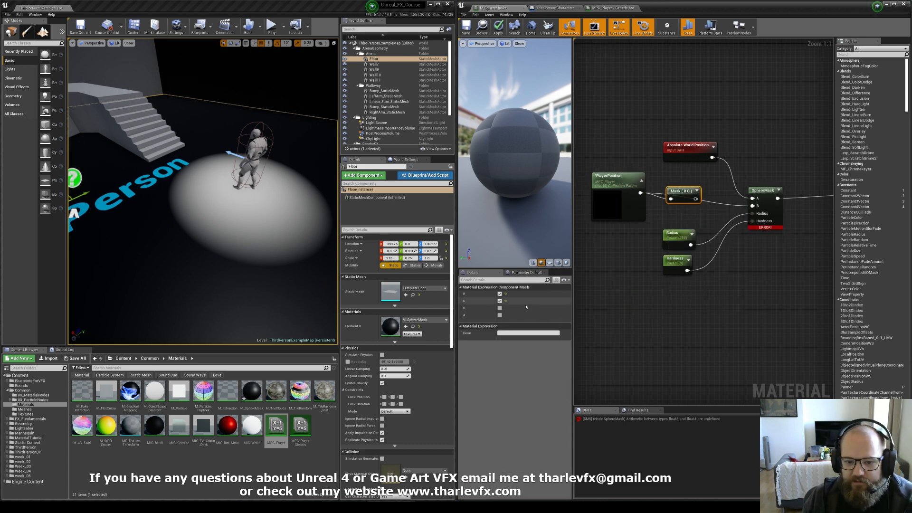
left_click(500, 307)
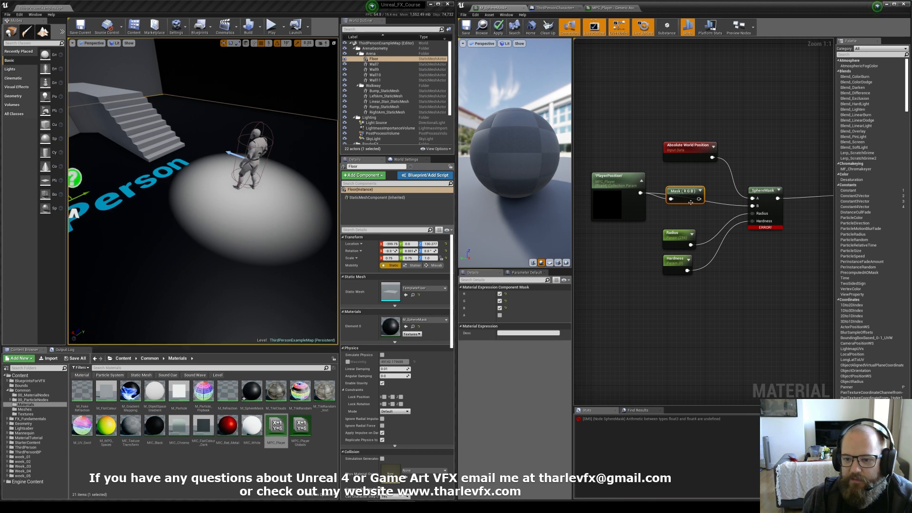
Step: Wire the mask's RGB output into the SphereMask B input and apply the material changes
mouse_move(699, 199)
left_mouse_down()
mouse_move(755, 205)
mouse_move(683, 191)
mouse_move(676, 176)
mouse_move(683, 195)
left_mouse_up()
left_click(729, 208)
left_click(652, 167)
left_click(627, 175)
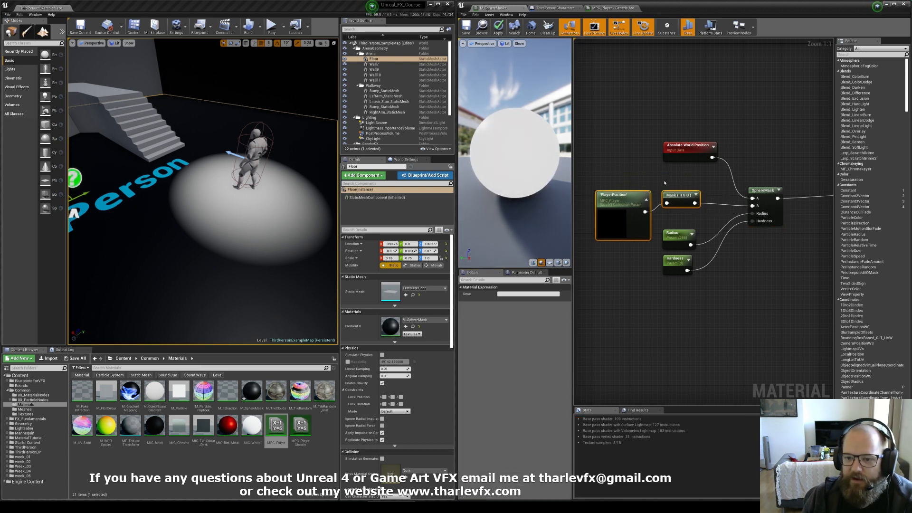
left_click(661, 182)
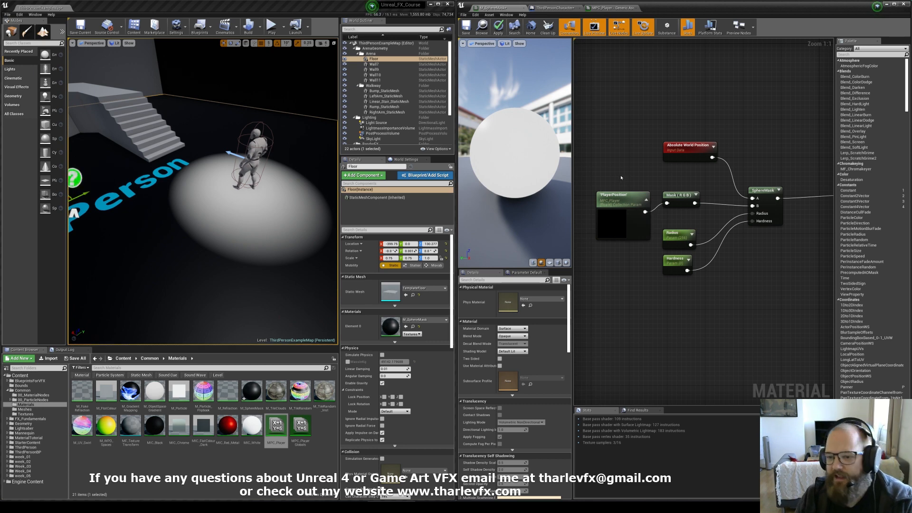
left_click_drag(680, 146, 680, 153)
left_click(654, 202)
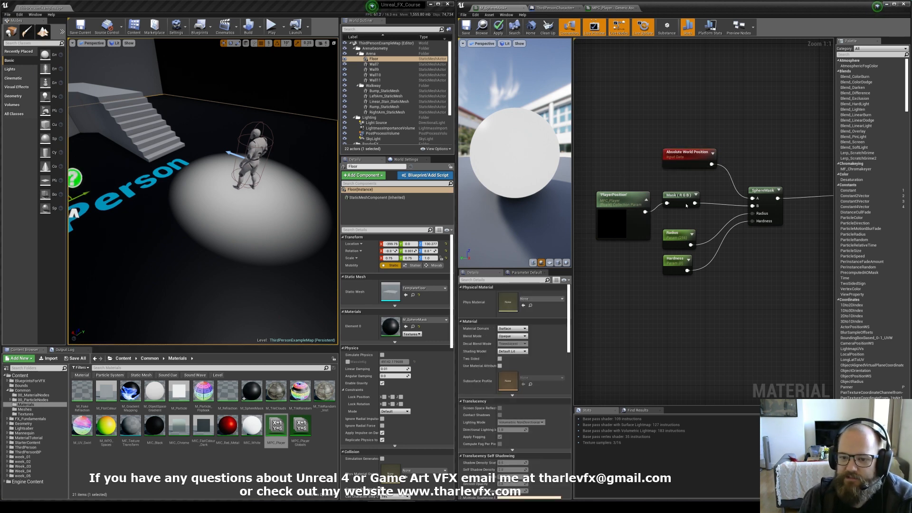
right_click_drag(686, 205, 677, 215)
left_click(497, 27)
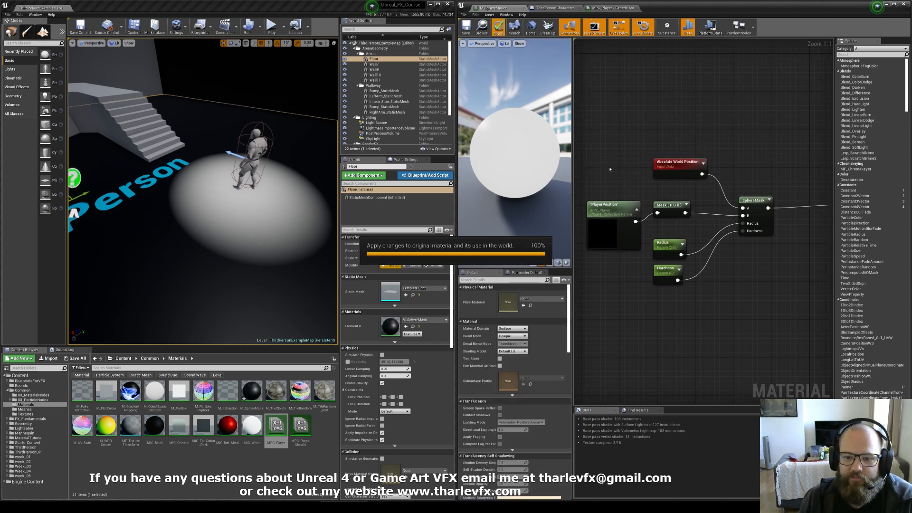
right_click_drag(238, 204, 211, 193)
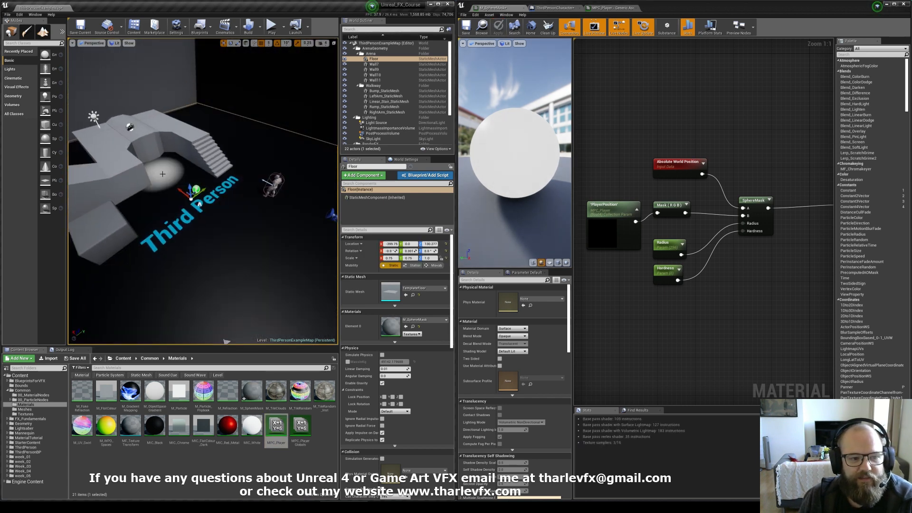
Step: Try R values of 50, 500, -50, -500 and -1500 for PlayerPosition's default value in MPC_Player to move the floor mask
left_click(613, 8)
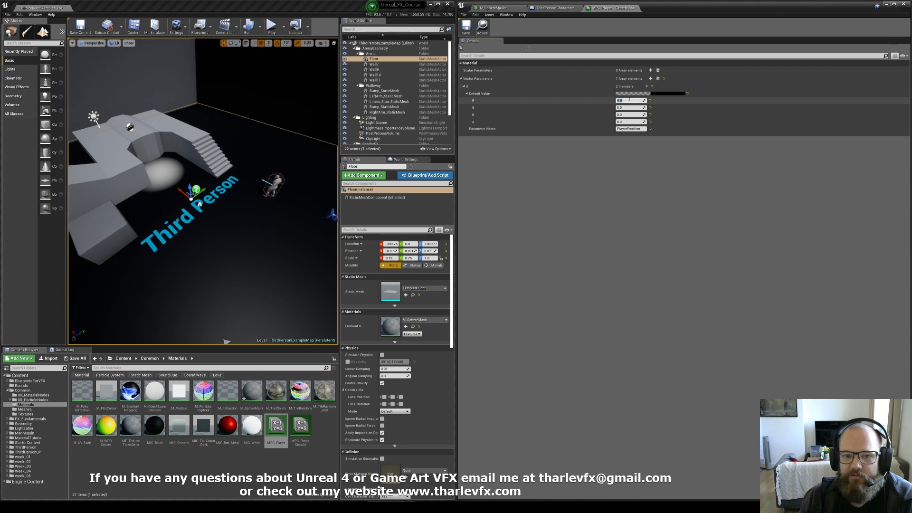
type("50")
key("Return")
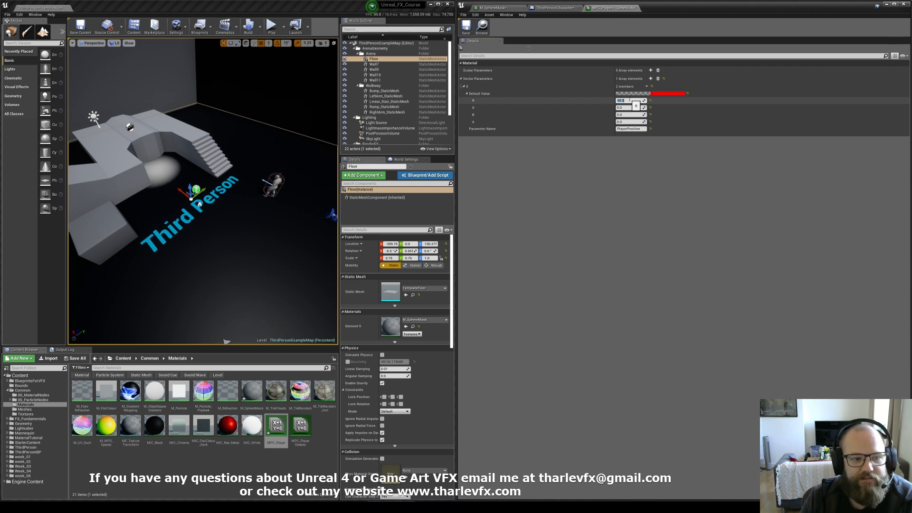
type("500")
key("Return")
type("-50")
key("Return")
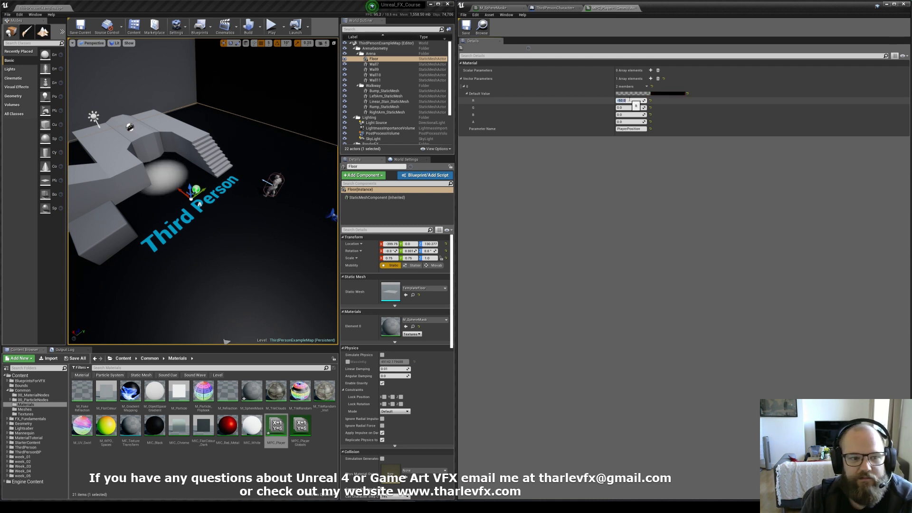
type("-500")
key("Return")
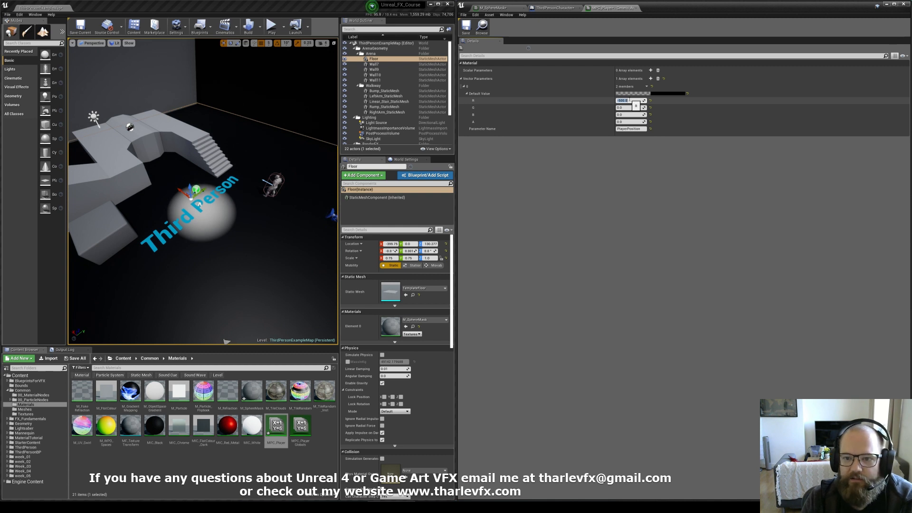
type("-1500")
key("Return")
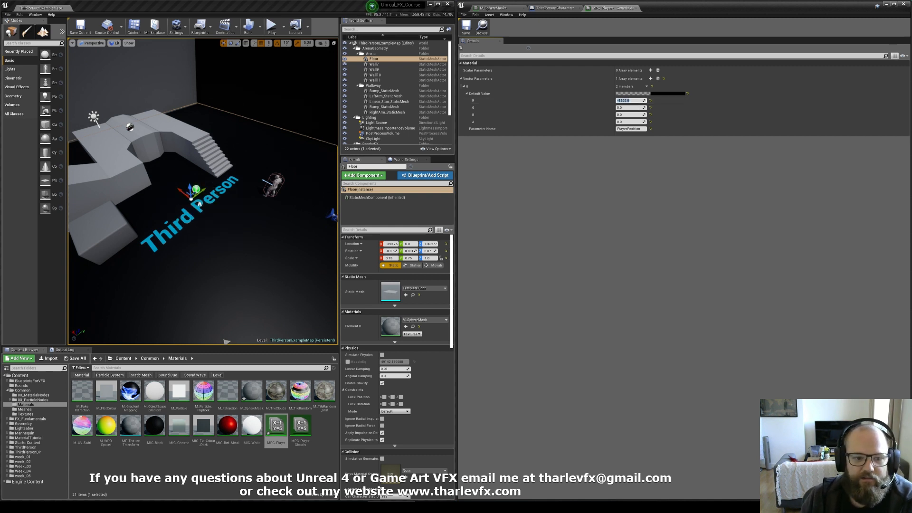
Step: Reset PlayerPosition's R default value in MPC_Player to 0
left_click_drag(205, 190, 285, 185, "alt")
right_click_drag(247, 190, 150, 202)
left_click(642, 101)
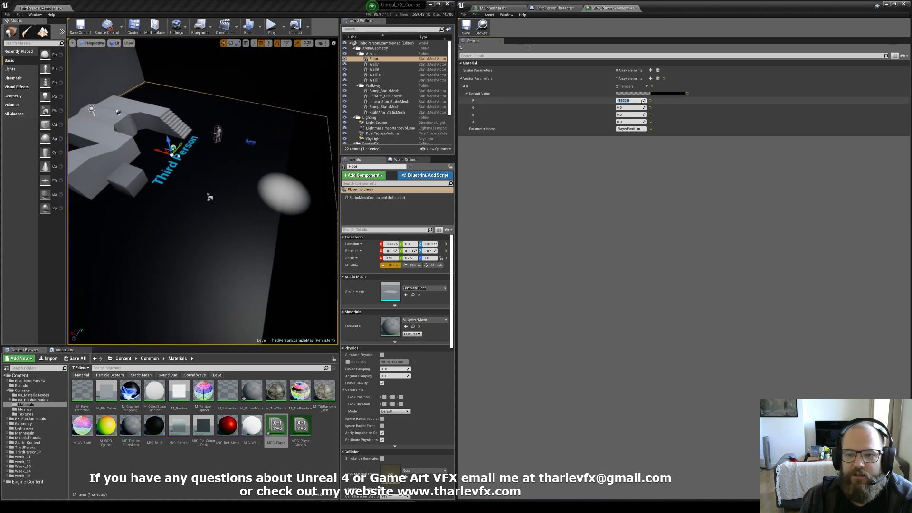
type("0")
key("Return")
Step: Add a Set Vector Parameter Value node to the ThirdPersonCharacter event graph
left_click(554, 8)
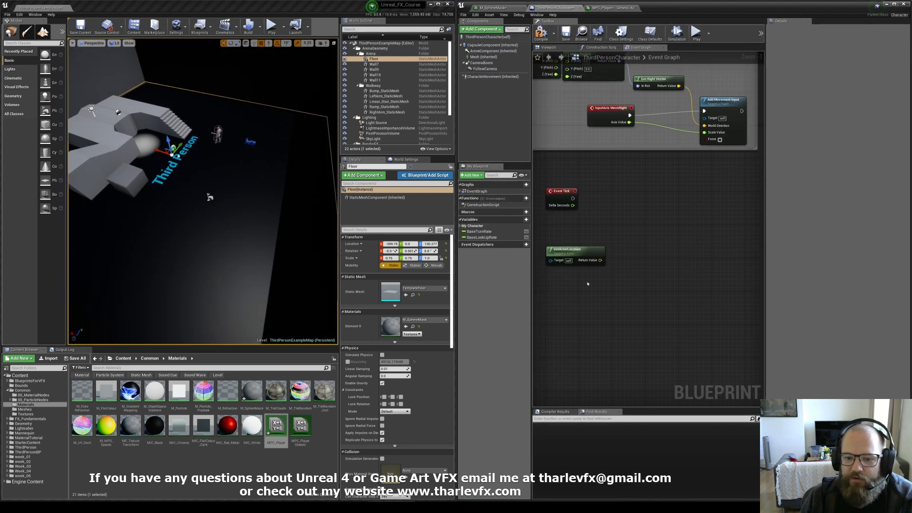
right_click(630, 210)
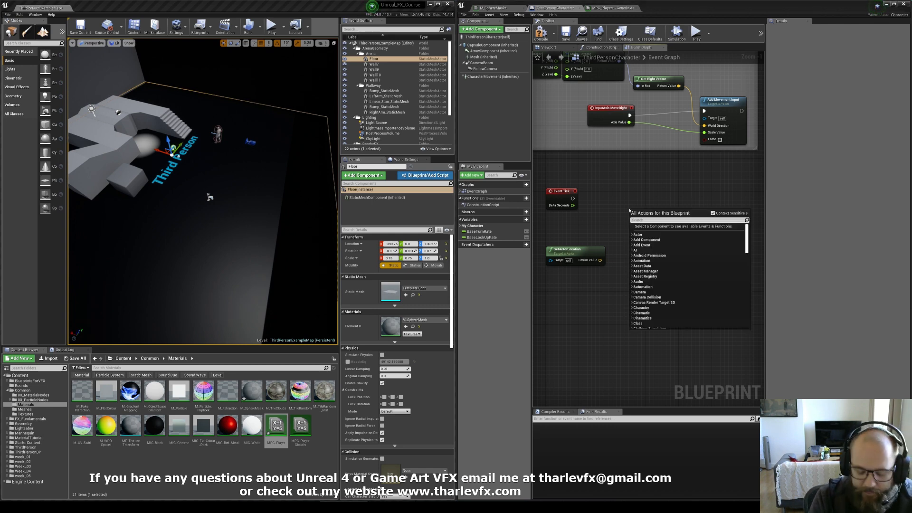
type("set vec")
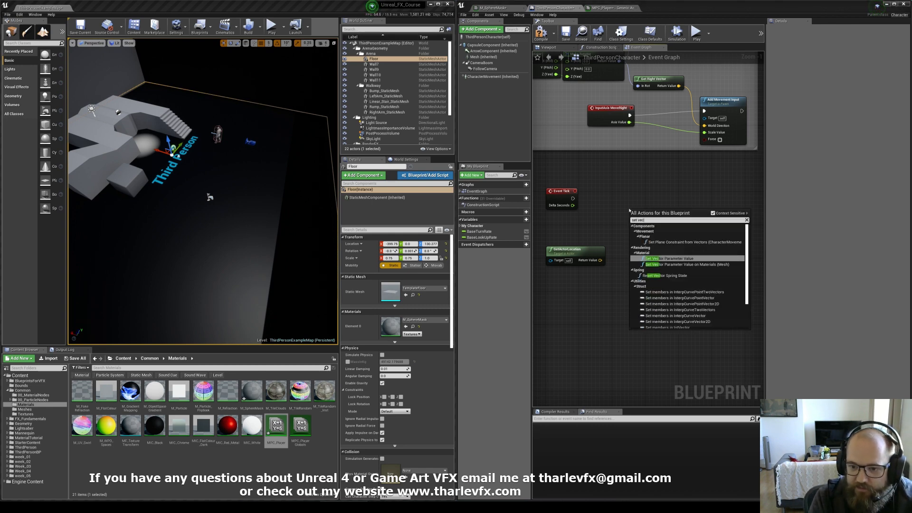
type("t")
key("Return")
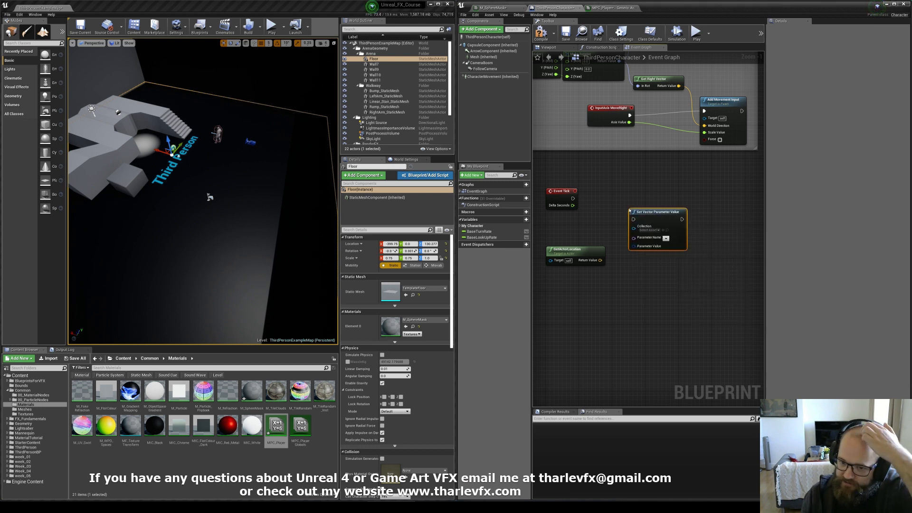
Step: Set the node's Collection to MPC_Player and its Parameter Name to PlayerPosition
left_click_drag(648, 218, 669, 204)
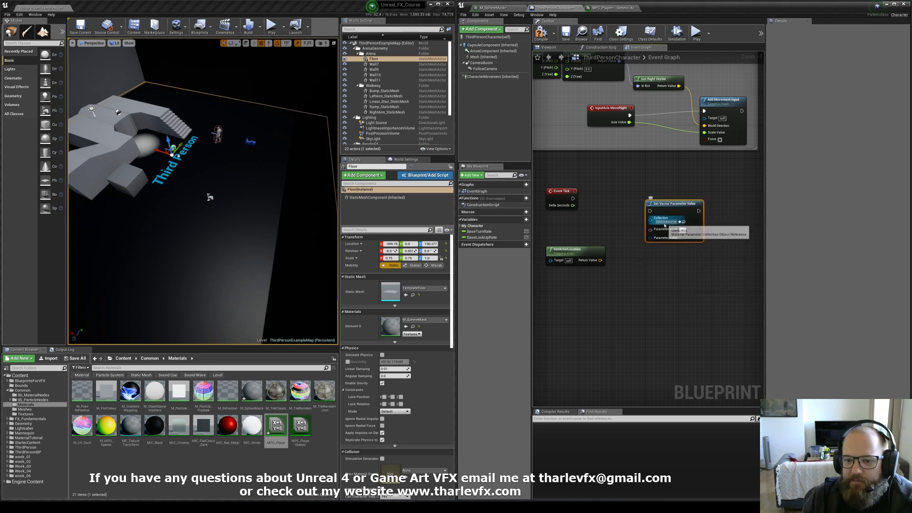
left_click(666, 222)
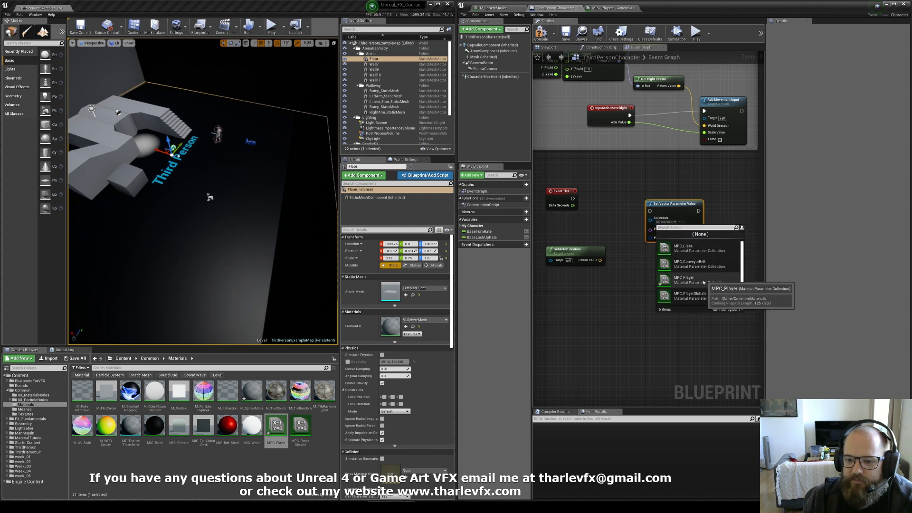
left_click(689, 280)
left_click(682, 230)
left_click(685, 240)
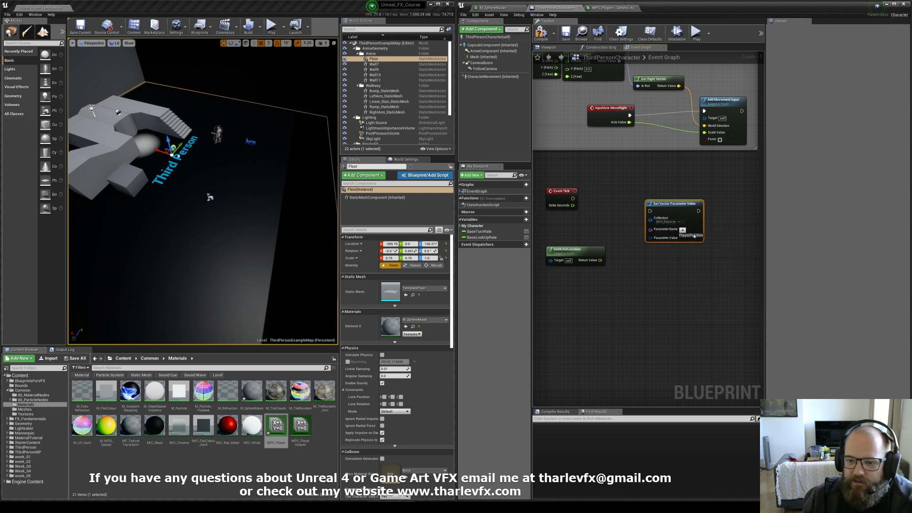
Step: Connect Event Tick to the Set Vector Parameter Value node and feed GetActorLocation's return value into its Parameter Value
left_click_drag(650, 211, 573, 200)
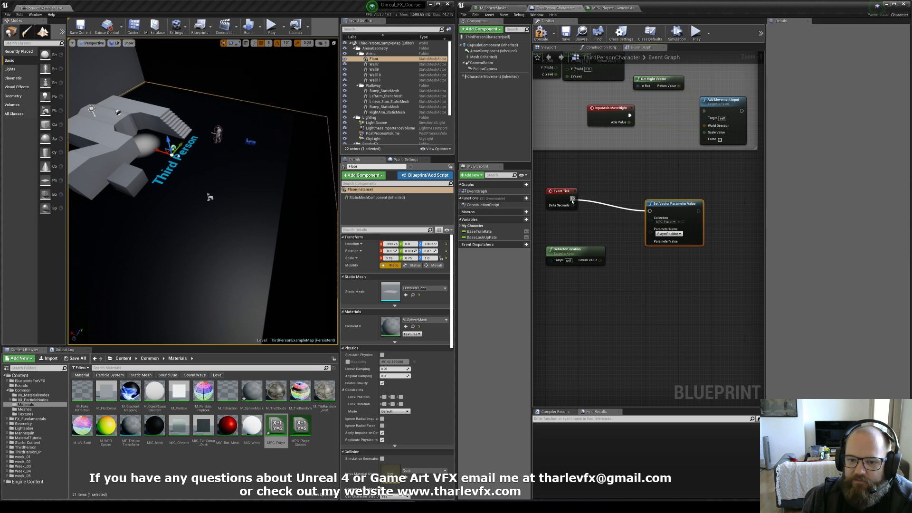
left_click_drag(675, 204, 704, 195)
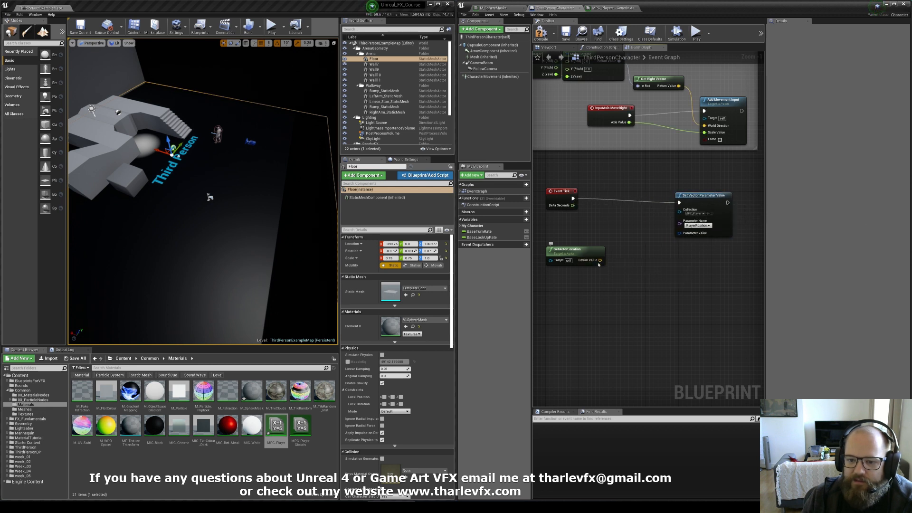
left_click_drag(590, 252, 680, 233)
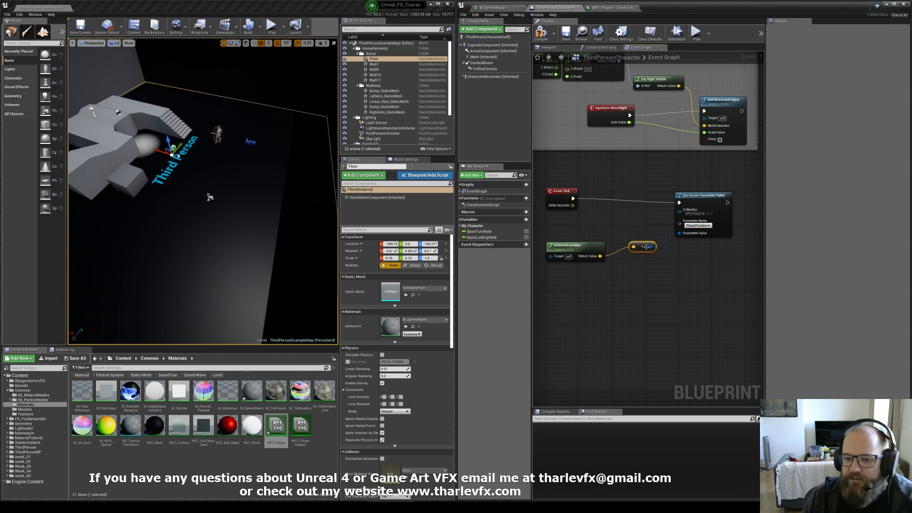
left_click_drag(646, 247, 637, 253)
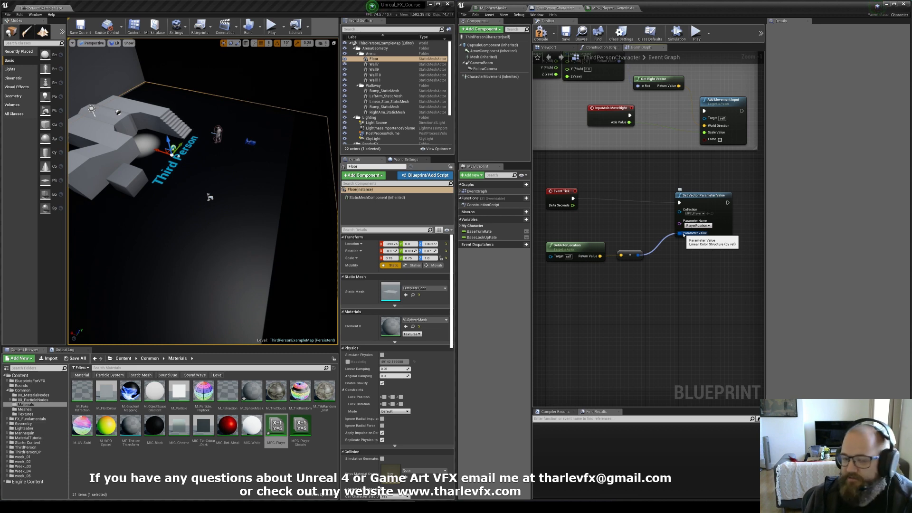
Step: Review the MPC_Player, ThirdPersonCharacter and M_SphereMask editor tabs
left_click(615, 9)
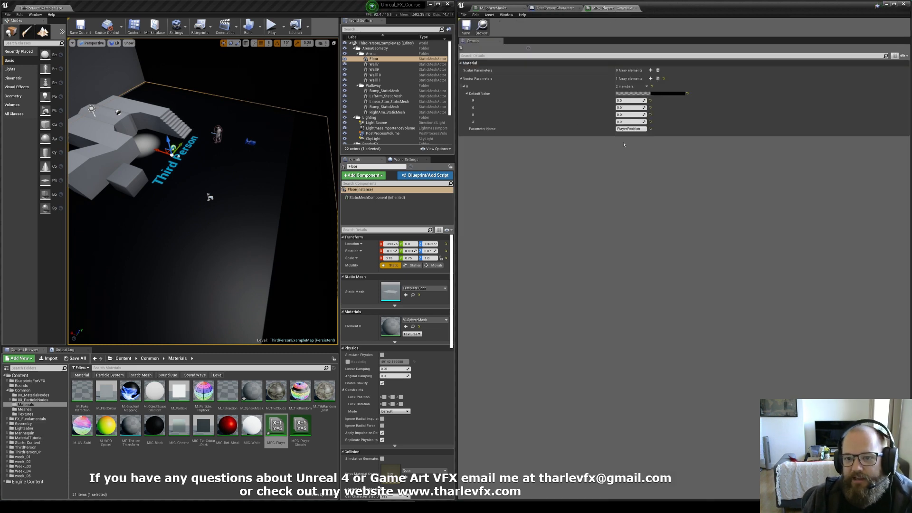
left_click(567, 8)
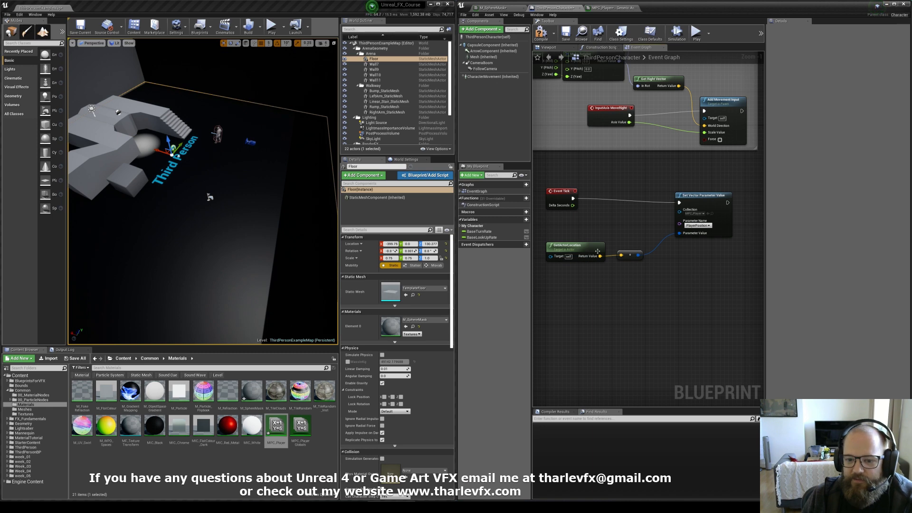
left_click(495, 9)
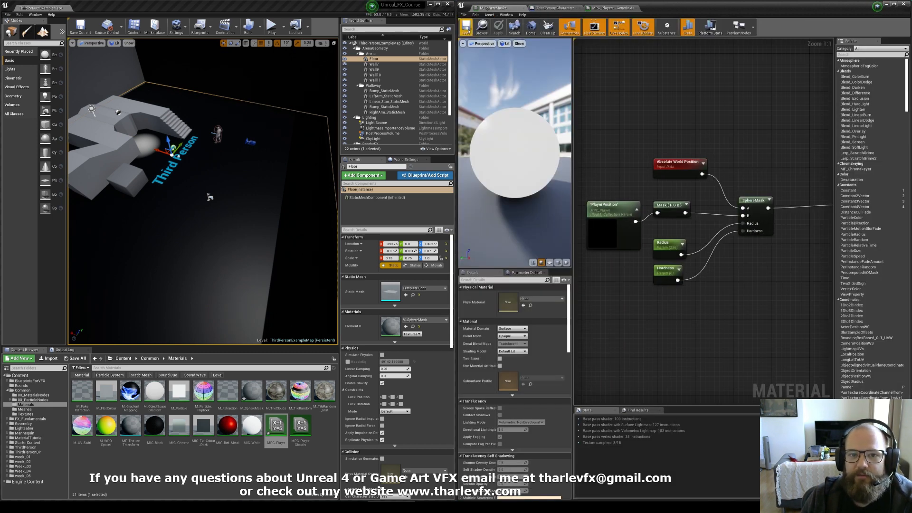
left_click(612, 8)
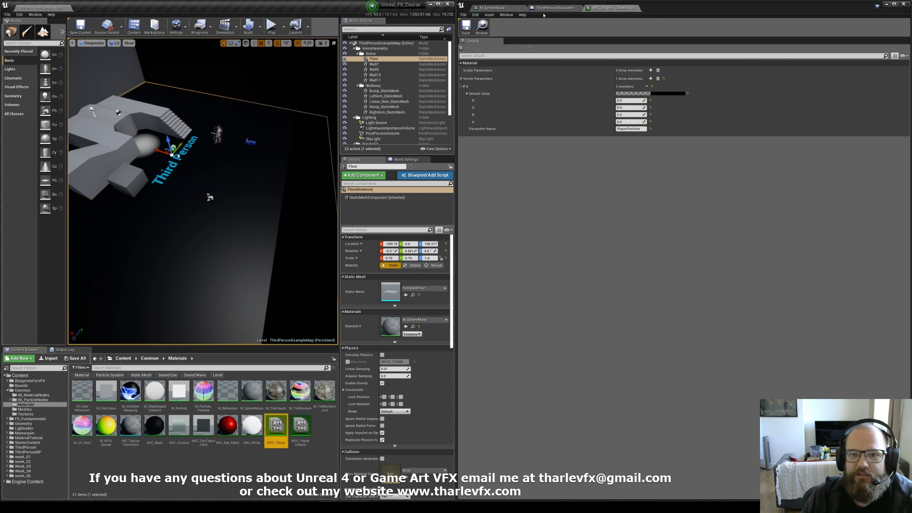
left_click(546, 8)
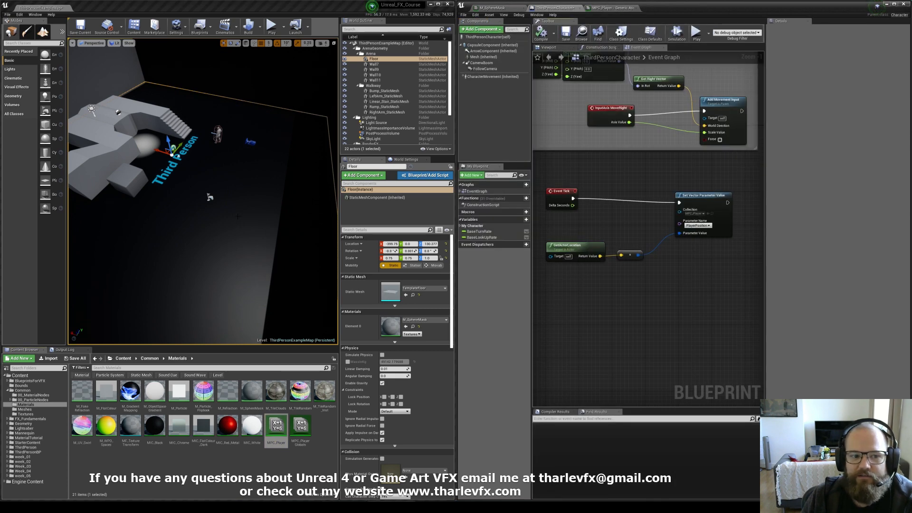
Step: Play in the editor and walk the character forward to test the sphere mask following it
left_click(271, 28)
left_click(273, 227)
key("w")
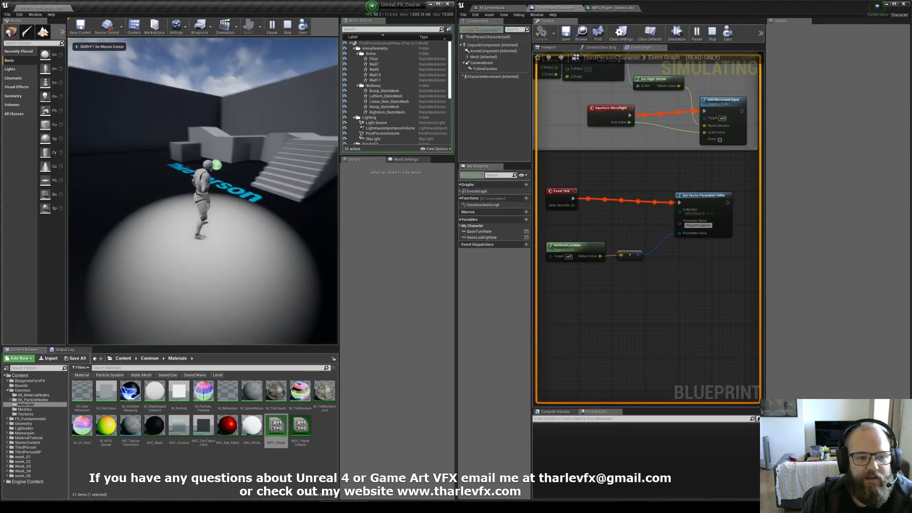
key("w")
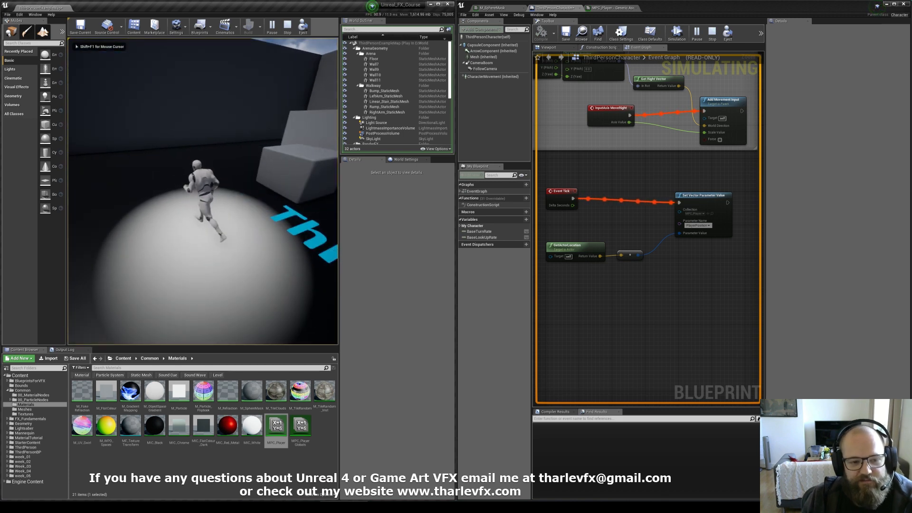
key("Escape")
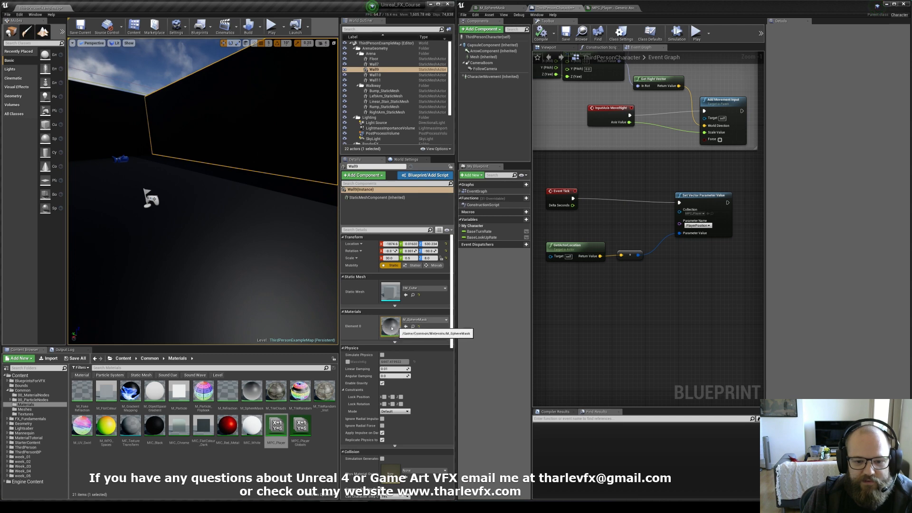
Step: Play again, running and jumping the character around the level to check the floor mask tracks it
left_click(130, 129)
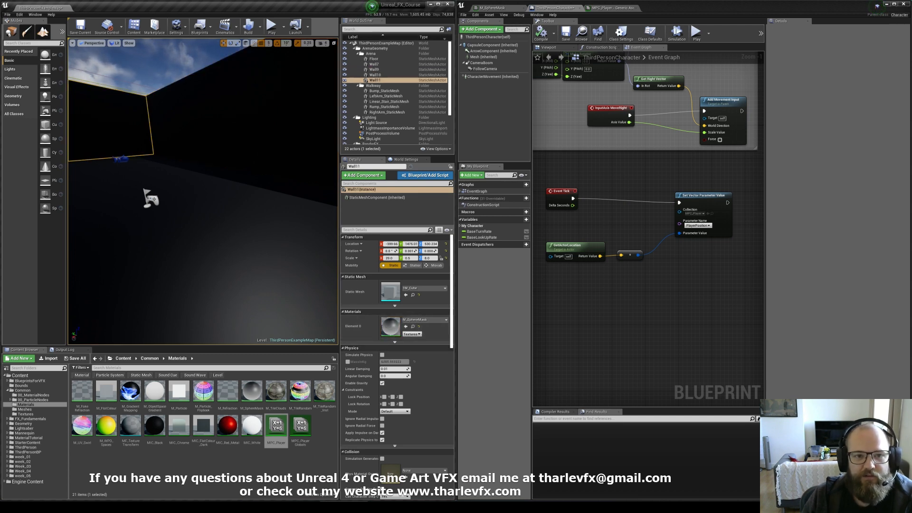
left_click(271, 27)
key("w")
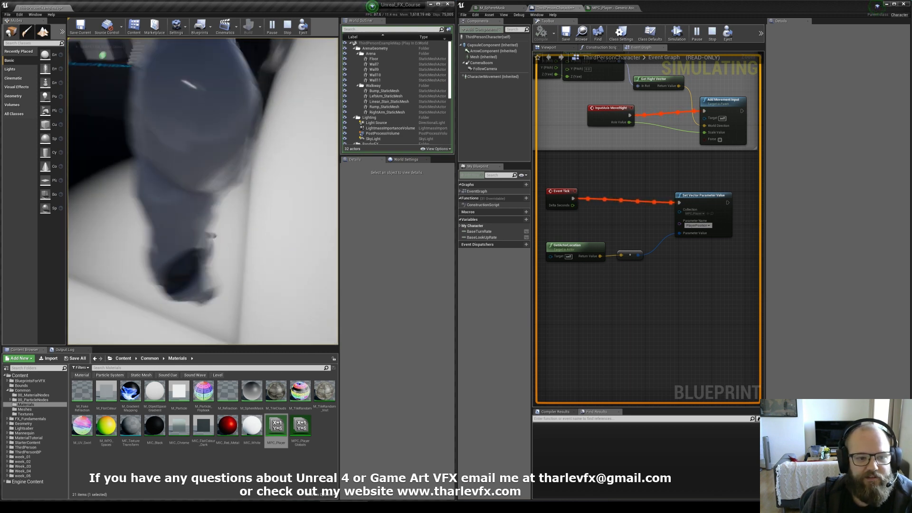
key("space")
key("w")
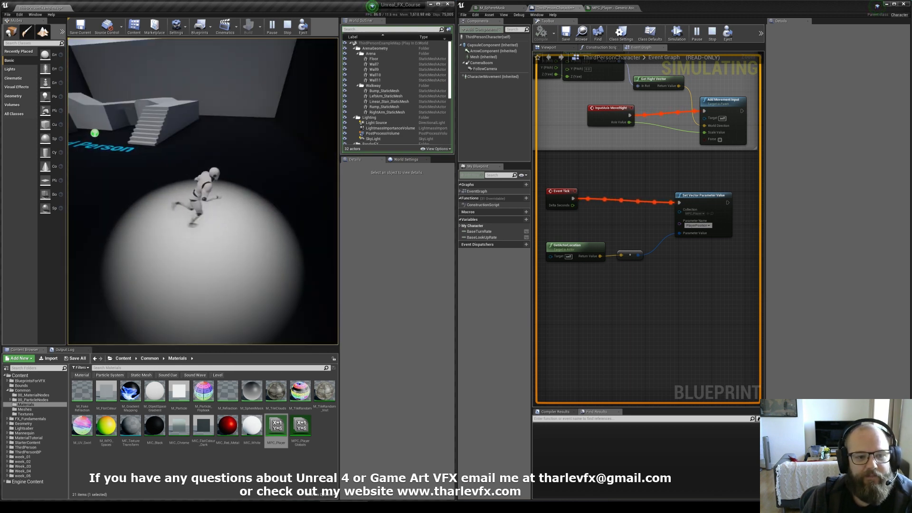
key("w")
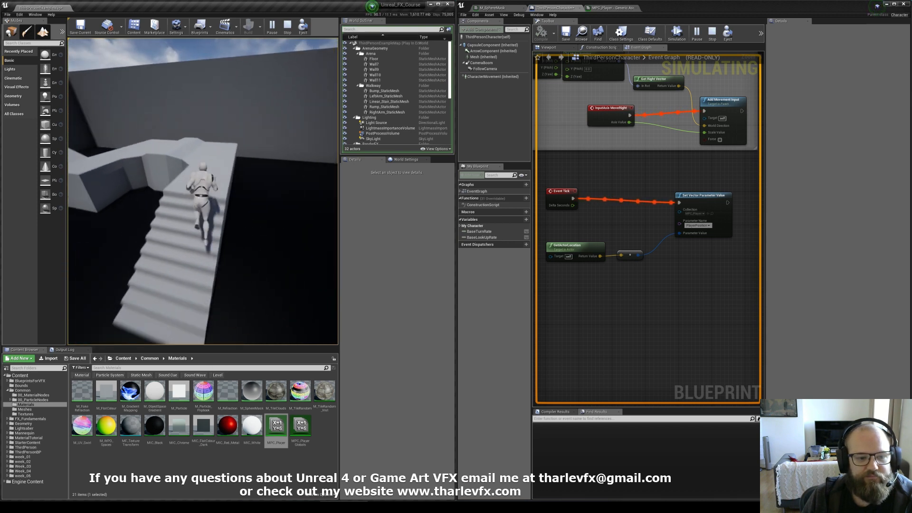
key("w")
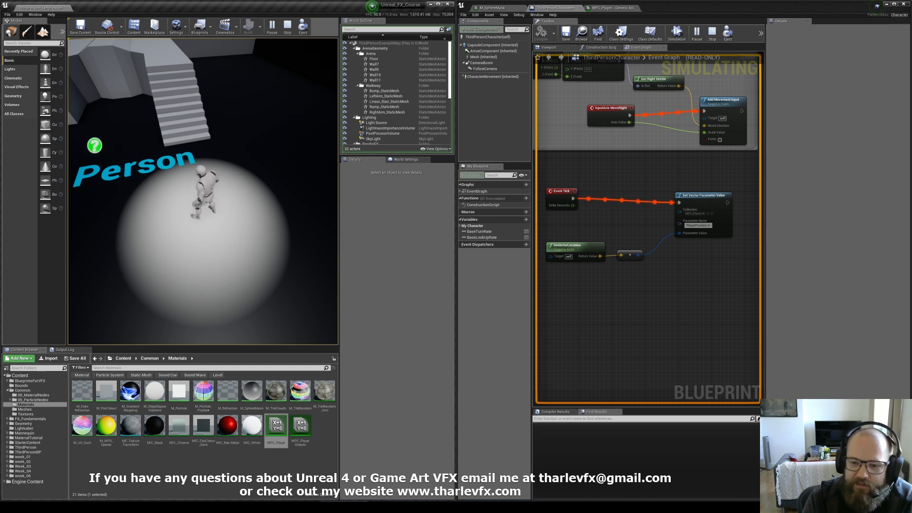
key("Escape")
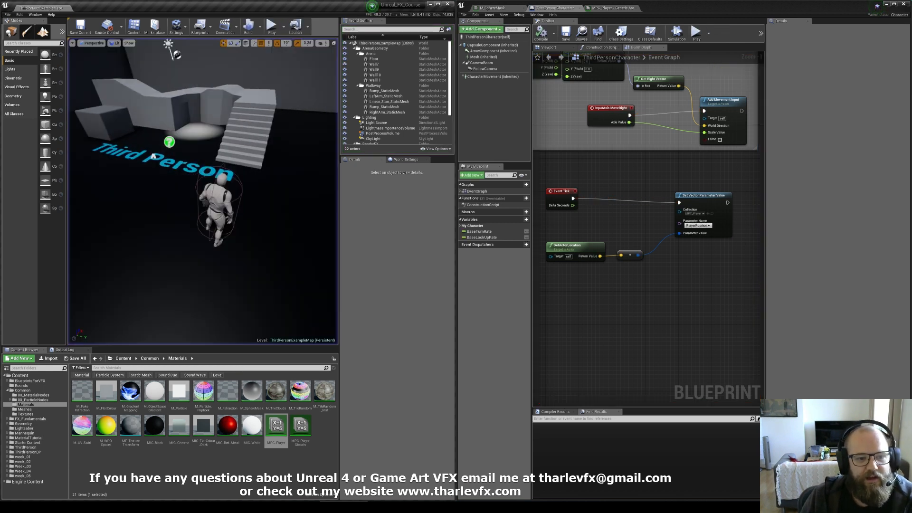